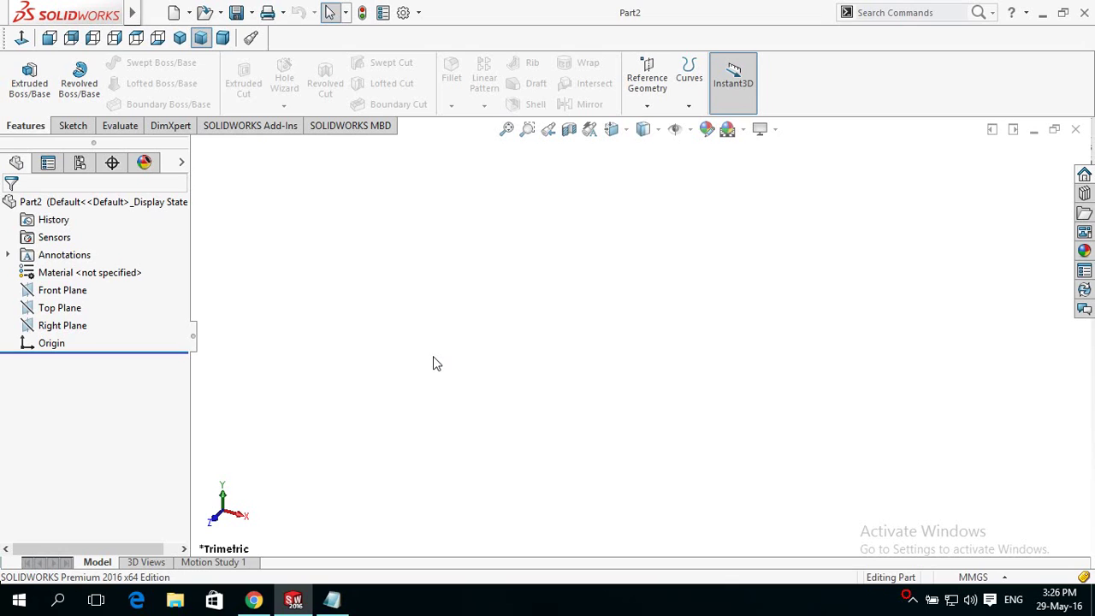
- Start a sketch on the Front Plane and draw a vertical centerline up from the origin
{"action": "left_click", "coordinate": [28, 293]}
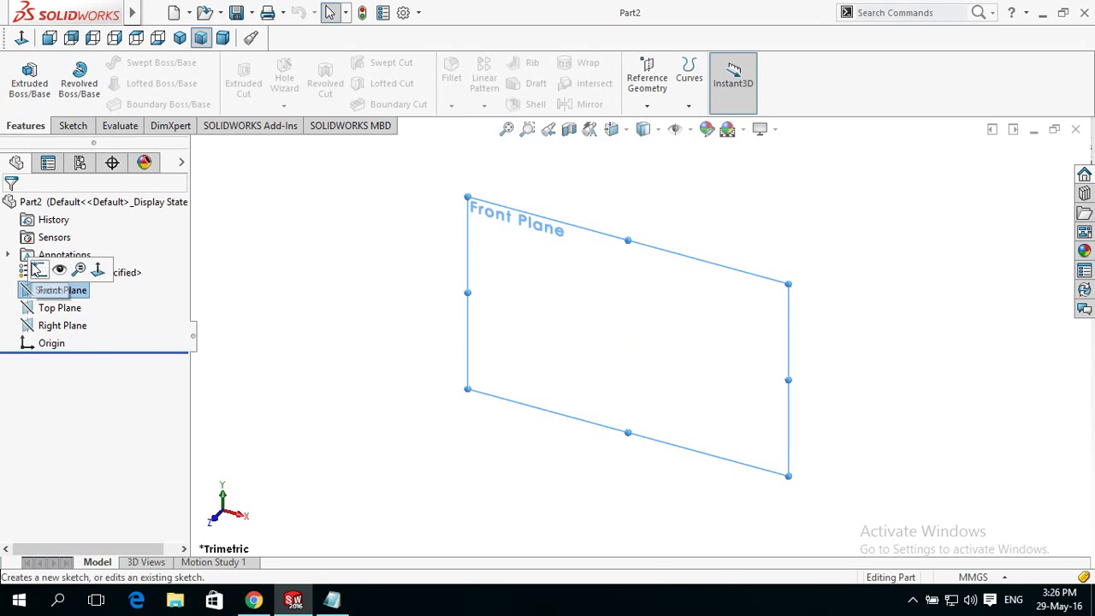
{"action": "left_click", "coordinate": [38, 270]}
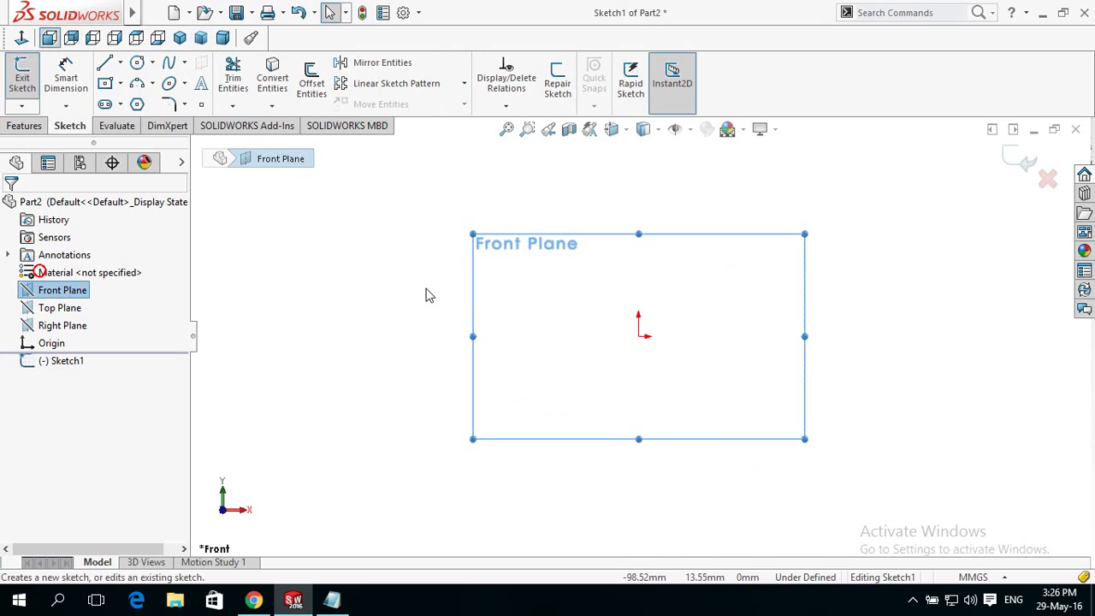
{"action": "left_click", "coordinate": [120, 63]}
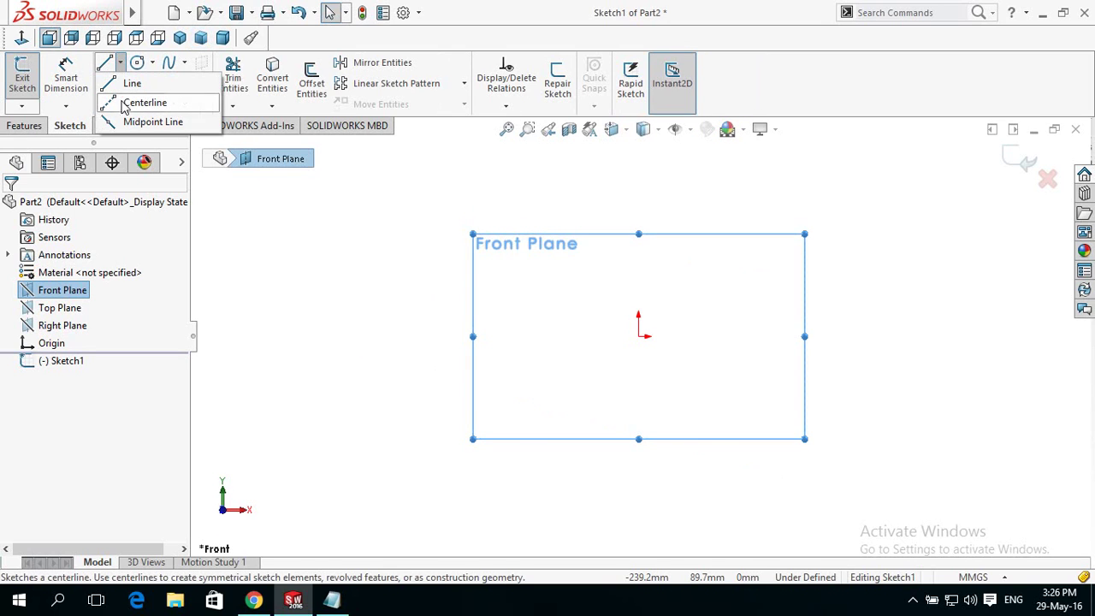
{"action": "left_click", "coordinate": [122, 104]}
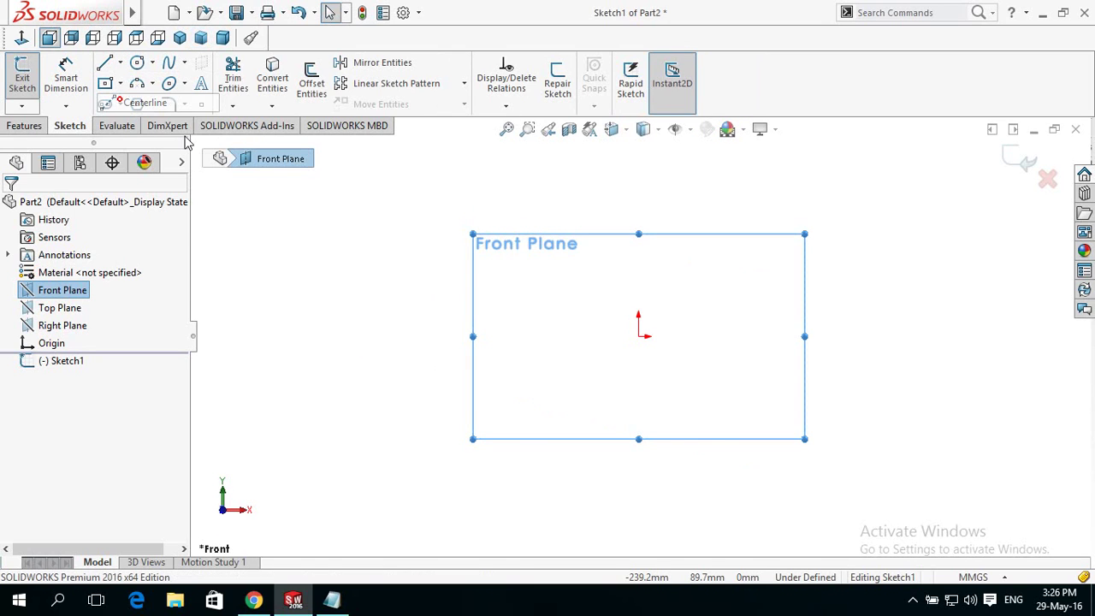
{"action": "left_click", "coordinate": [640, 337]}
{"action": "left_click", "coordinate": [637, 232]}
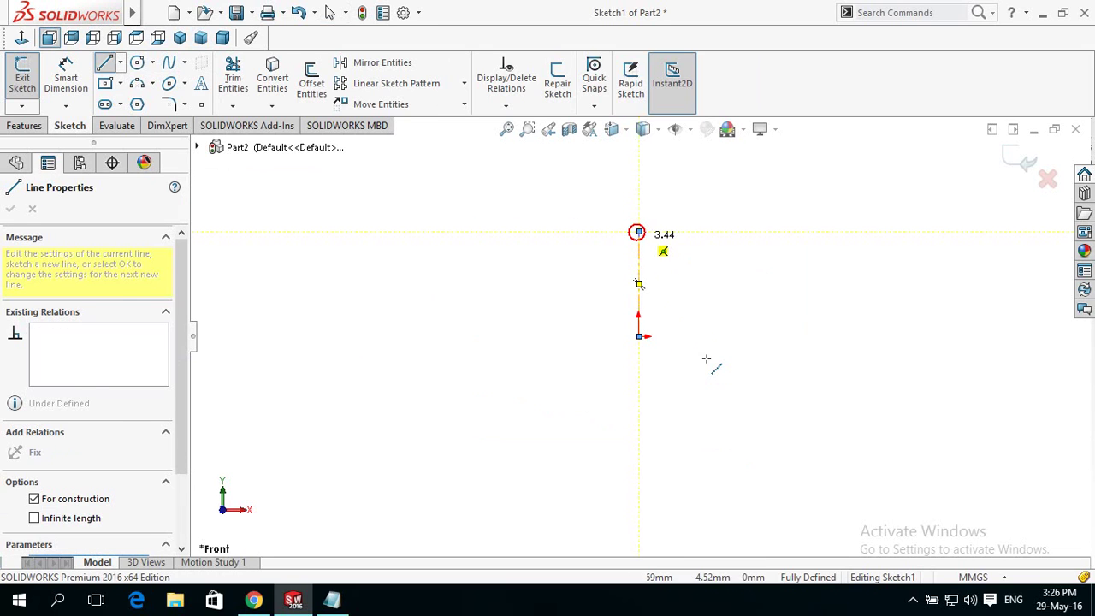
{"action": "key", "text": "Escape"}
- Draw a circle left of the origin and dimension its diameter to 203.20 mm (8 in)
{"action": "left_click", "coordinate": [139, 66]}
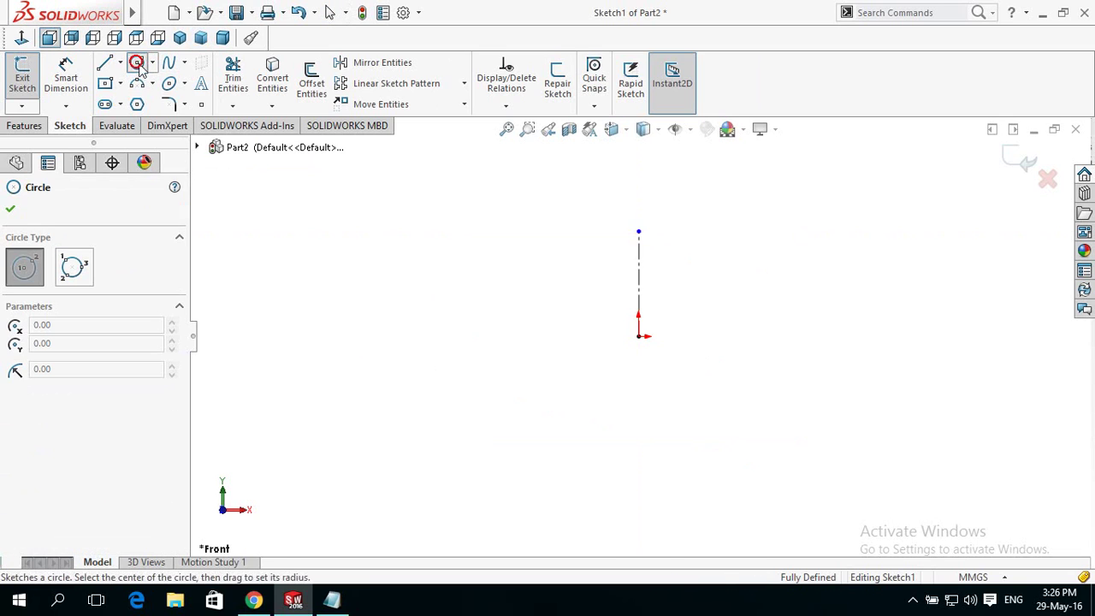
{"action": "left_click", "coordinate": [328, 336]}
{"action": "left_click", "coordinate": [328, 264]}
{"action": "right_click_drag", "start_coordinate": [442, 425], "coordinate": [445, 370]}
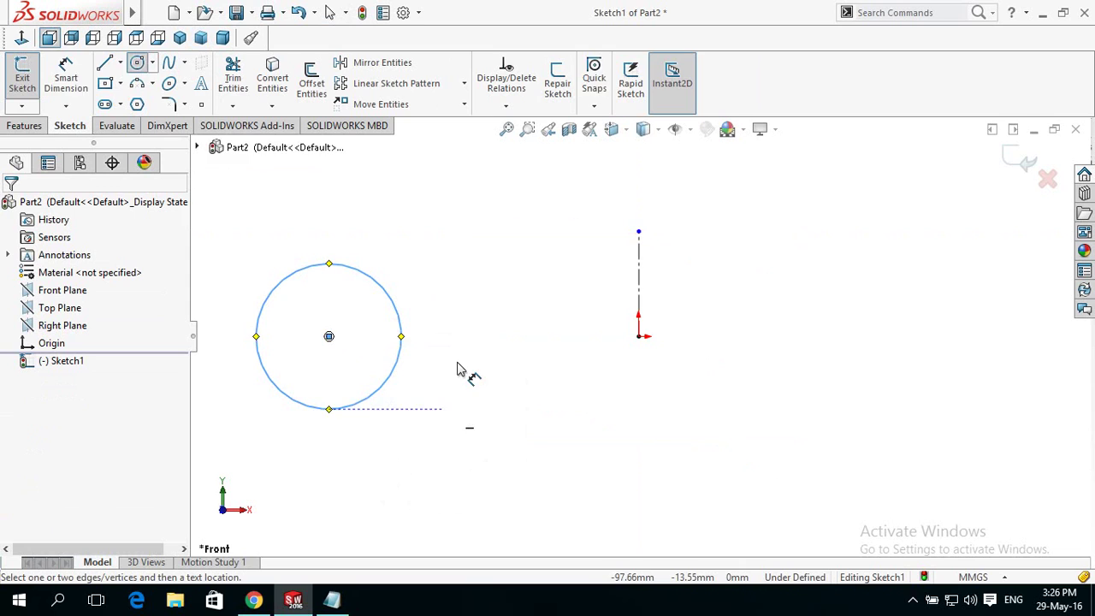
{"action": "left_click", "coordinate": [355, 406]}
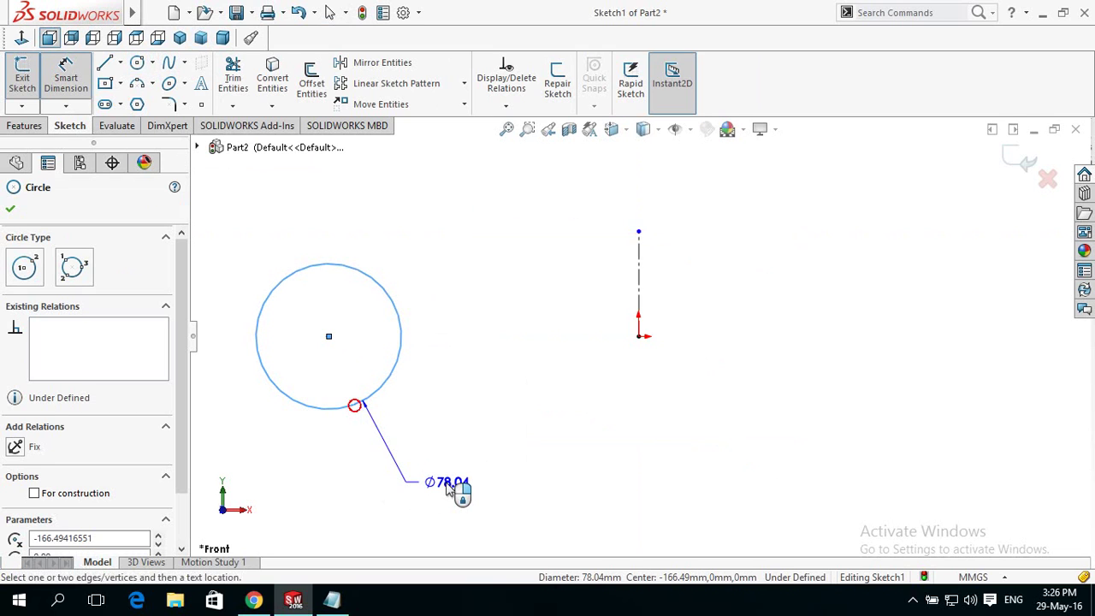
{"action": "left_click", "coordinate": [450, 484]}
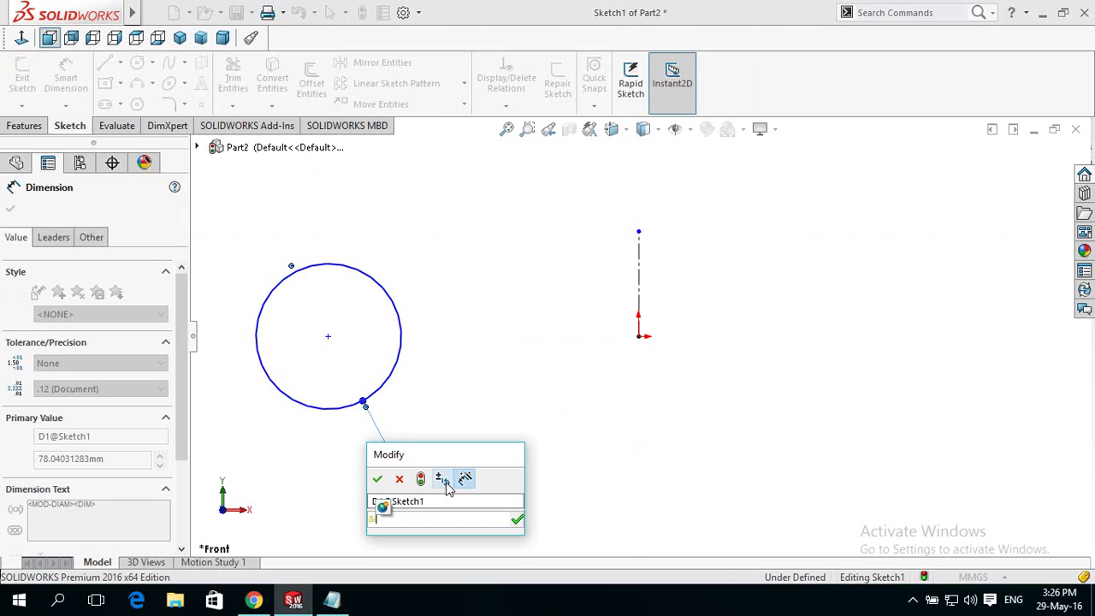
{"action": "key", "text": "Return"}
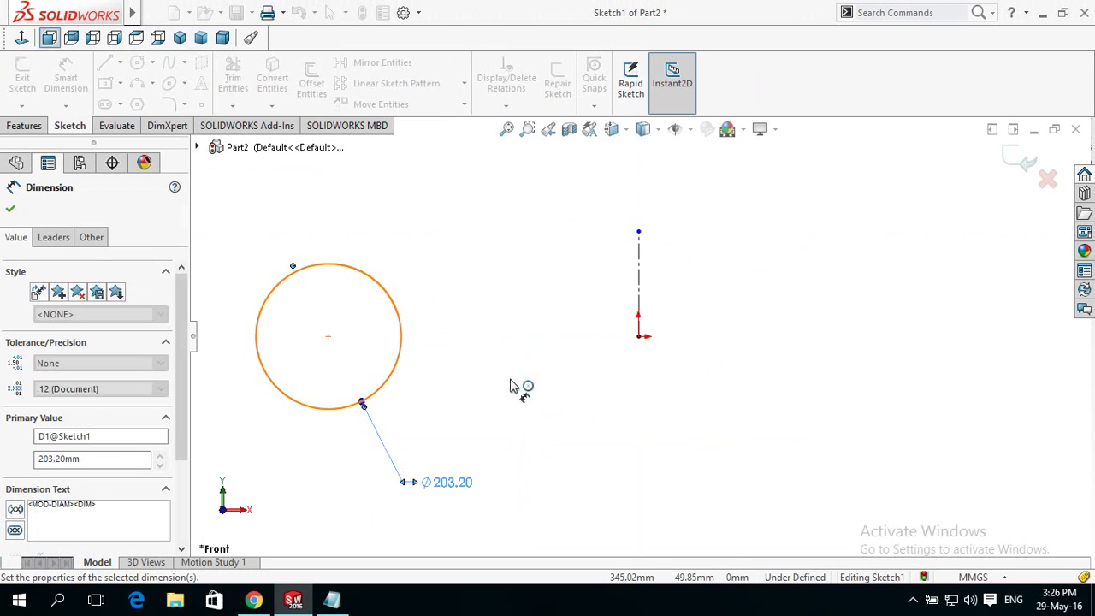
- Dimension the circle's centre 609.60 mm (2 ft) from the origin
{"action": "left_click", "coordinate": [400, 351]}
{"action": "left_click", "coordinate": [639, 336]}
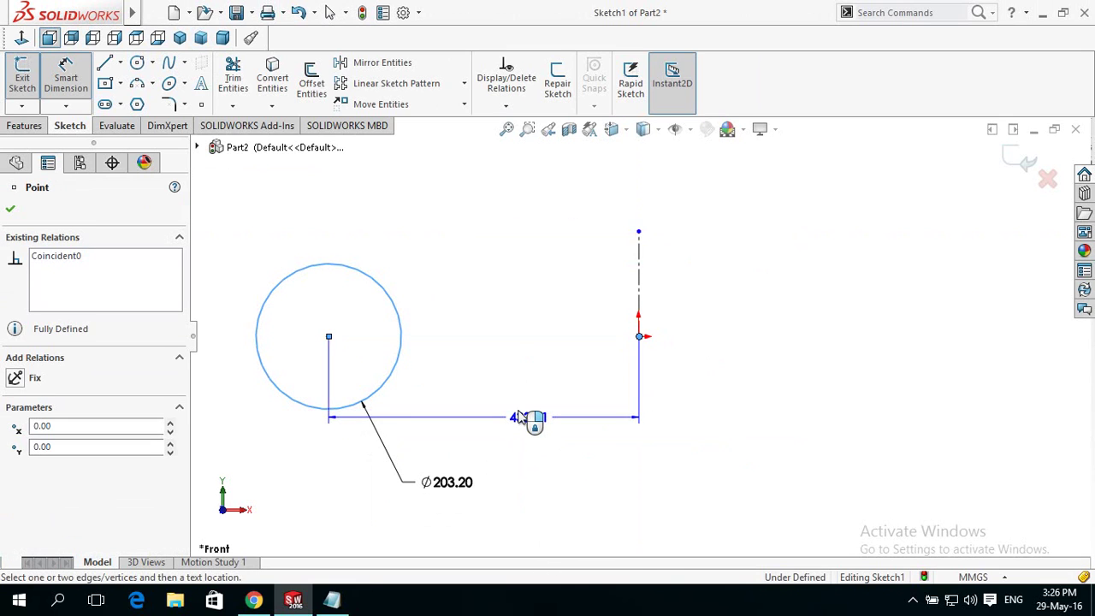
{"action": "left_click", "coordinate": [517, 412]}
{"action": "type", "text": "2ft"}
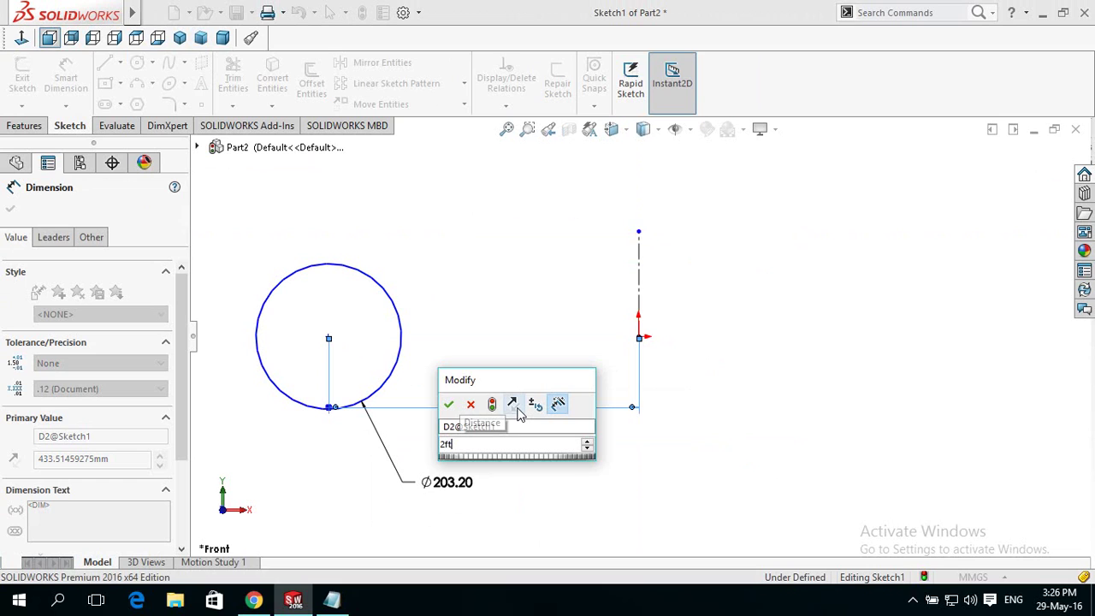
{"action": "key", "text": "Escape"}
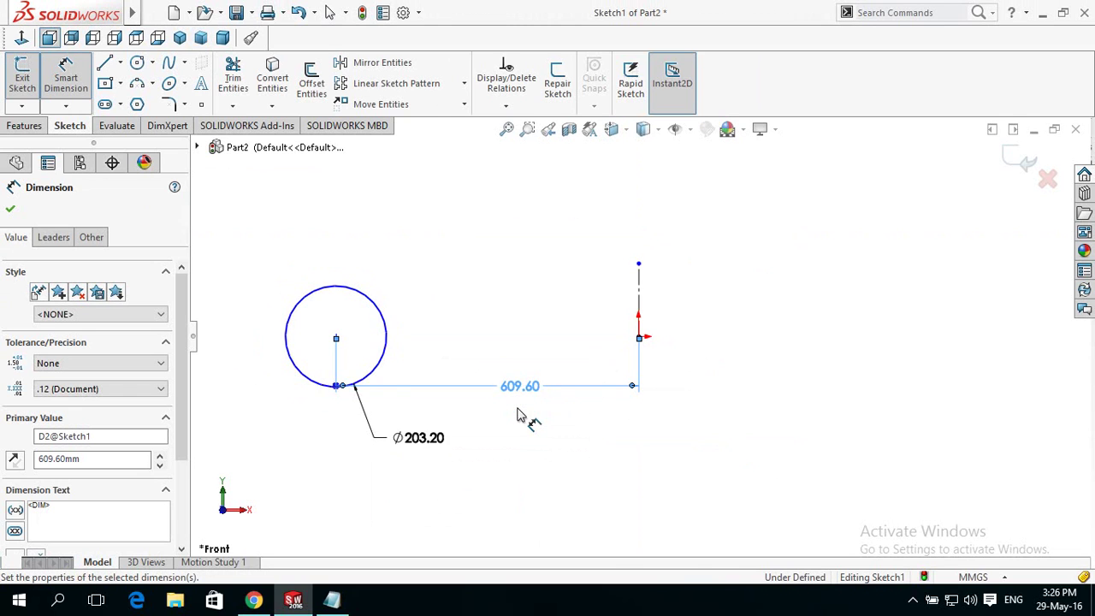
{"action": "left_click", "coordinate": [10, 209]}
- Revolve the circle Blind 360° around the centerline to create Revolve1
{"action": "left_click", "coordinate": [24, 125]}
{"action": "left_click", "coordinate": [79, 81]}
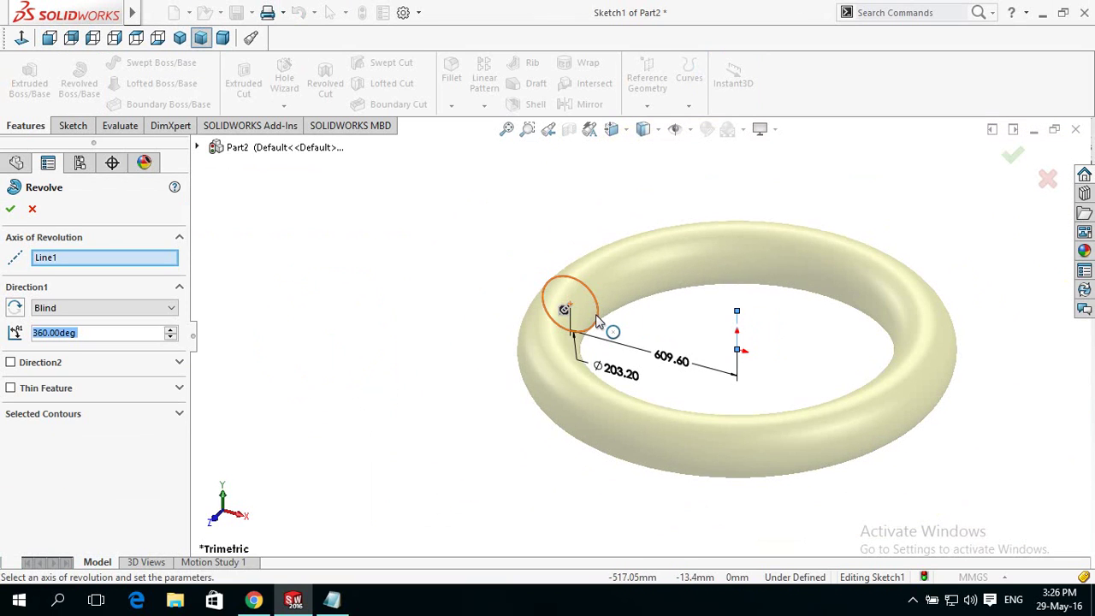
{"action": "left_click", "coordinate": [10, 209]}
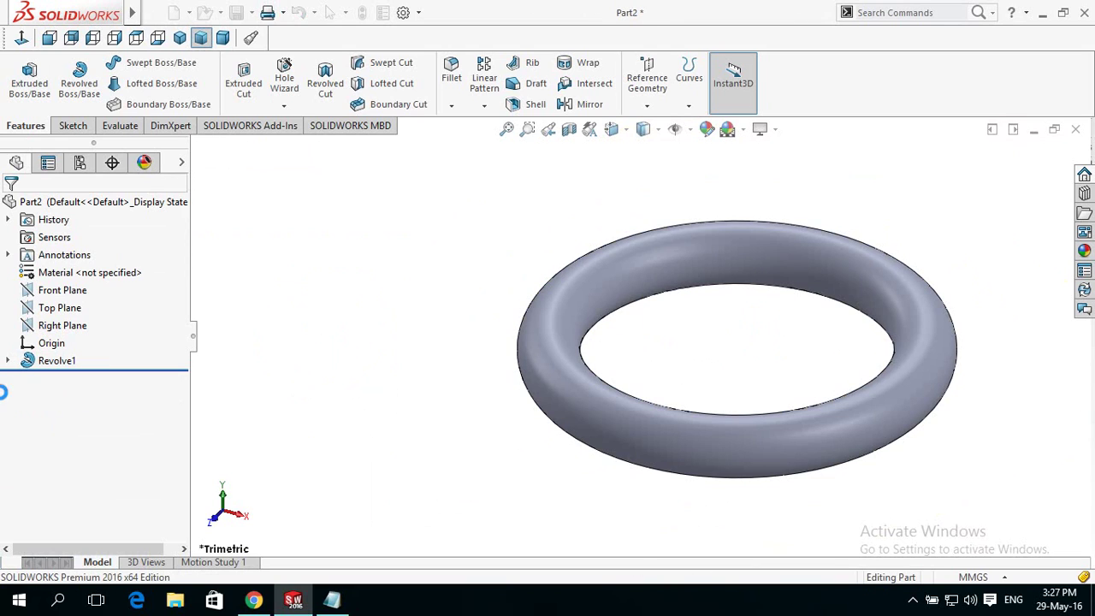
- Change Sketch1's circle diameter from 203.20 to 400 mm and rebuild the thicker ring
{"action": "left_click", "coordinate": [7, 361]}
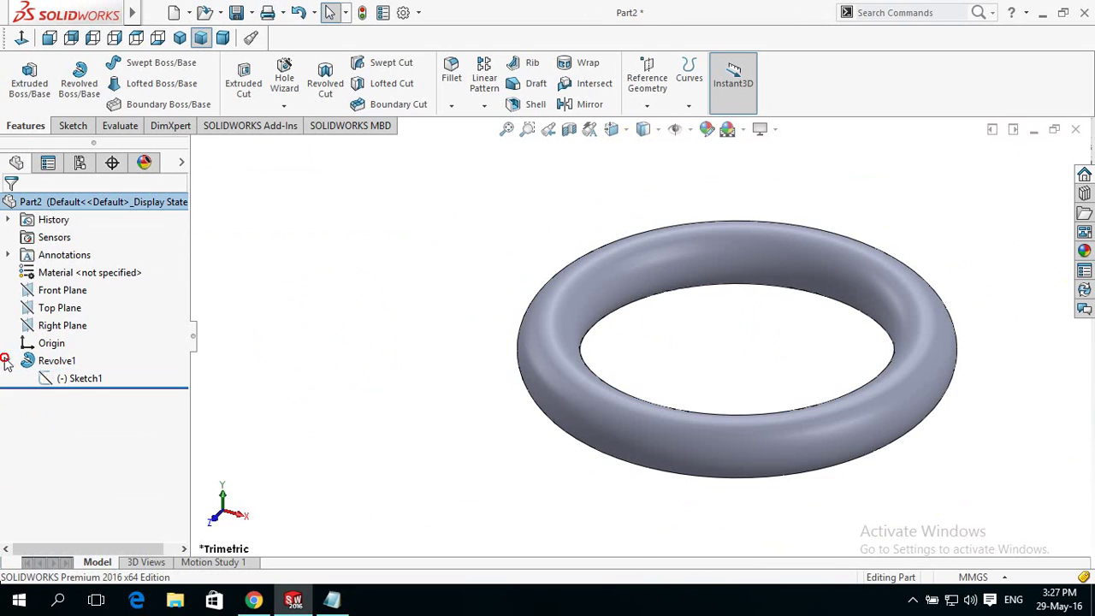
{"action": "left_click", "coordinate": [80, 378]}
{"action": "left_click", "coordinate": [82, 330]}
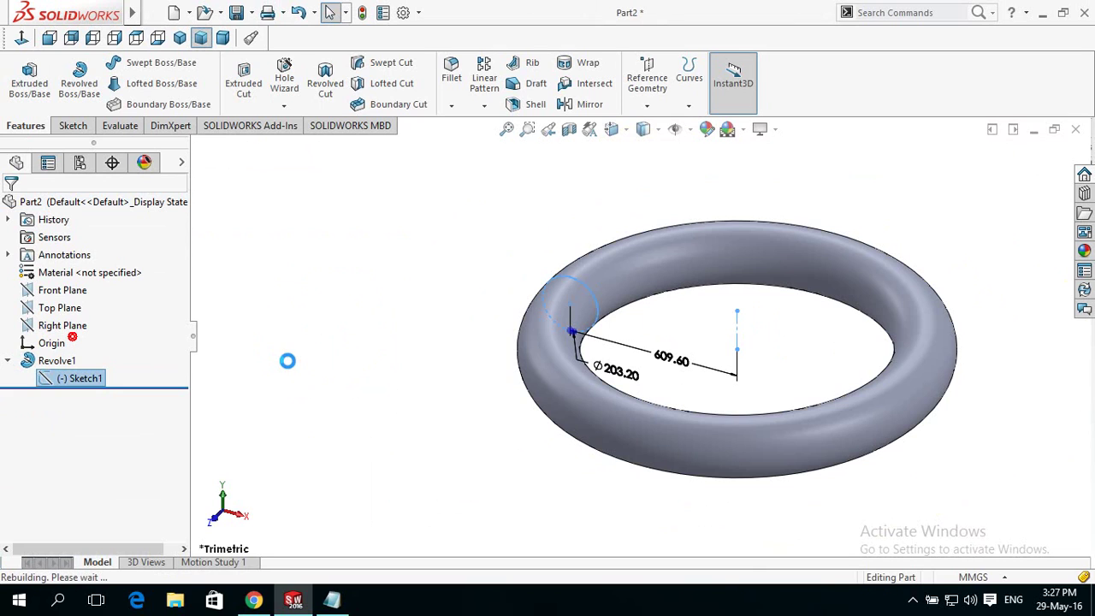
{"action": "left_click", "coordinate": [612, 368]}
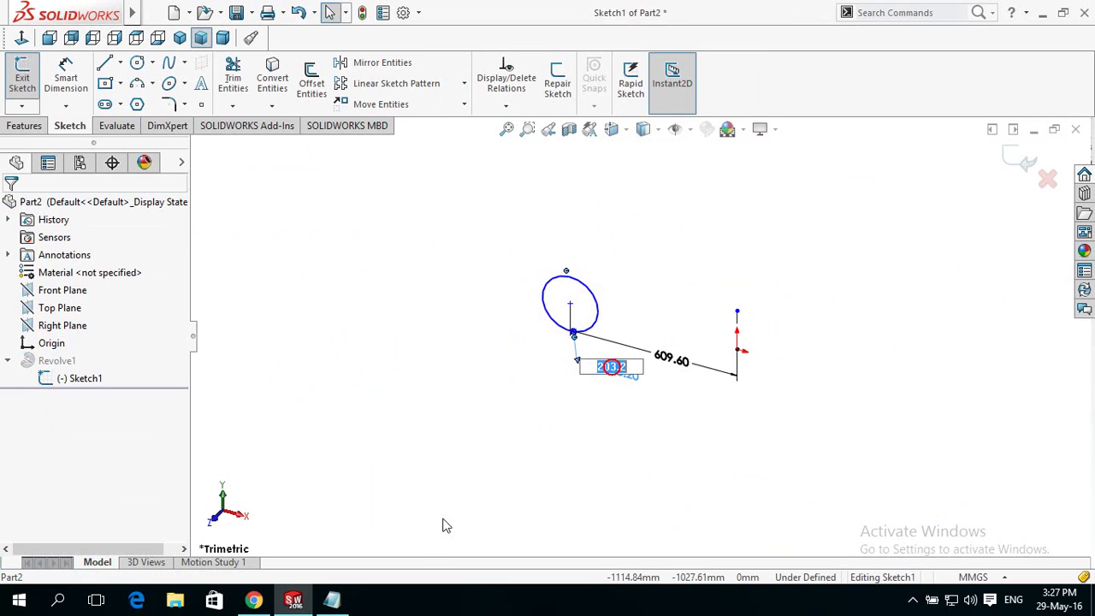
{"action": "type", "text": "400"}
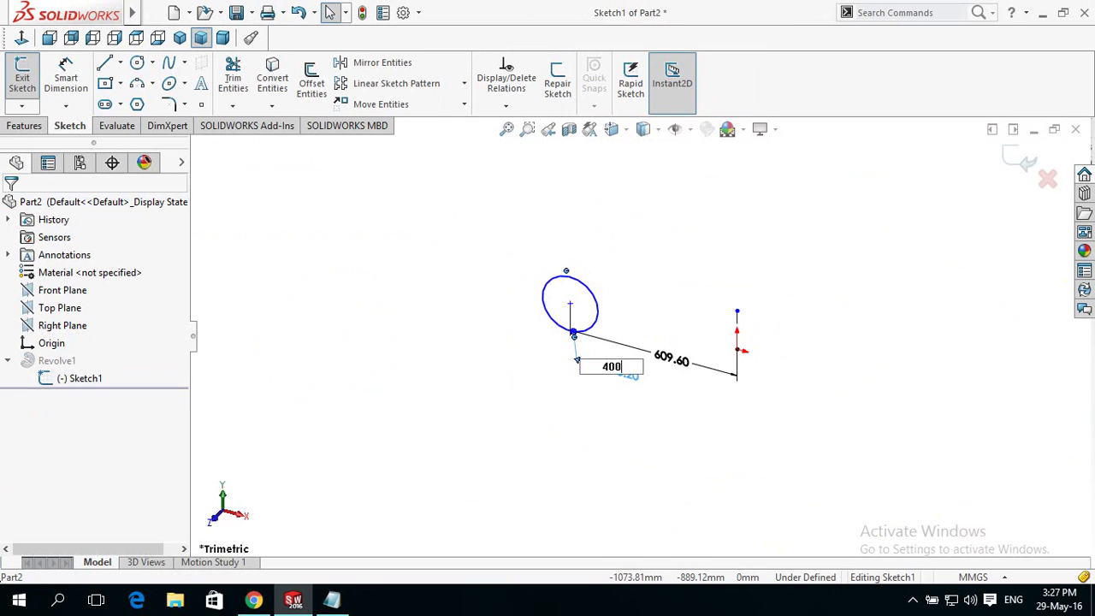
{"action": "left_click", "coordinate": [483, 453]}
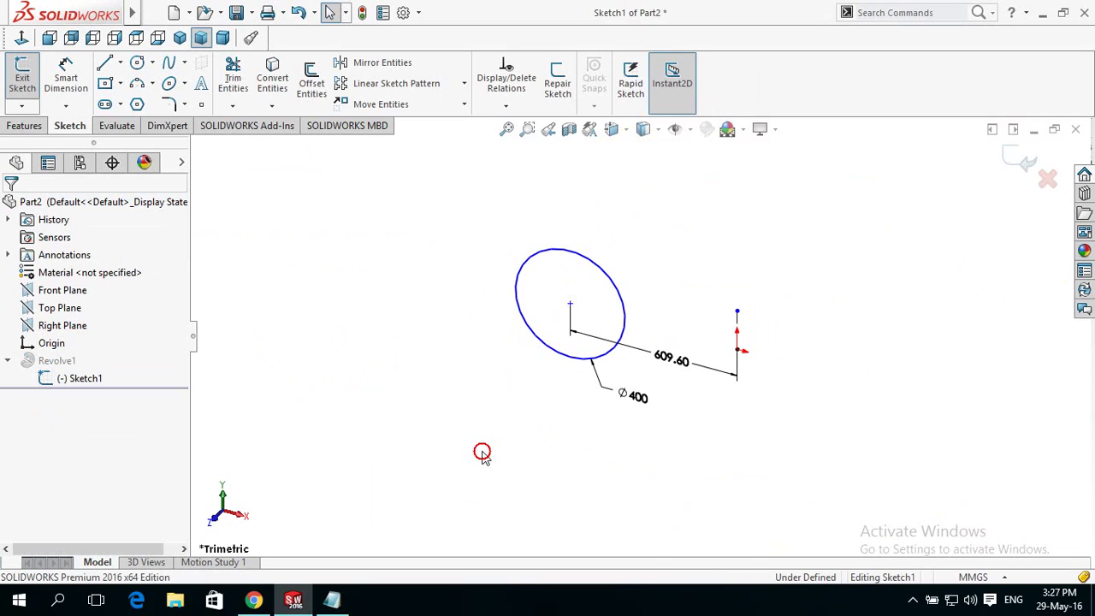
{"action": "left_click", "coordinate": [1018, 160]}
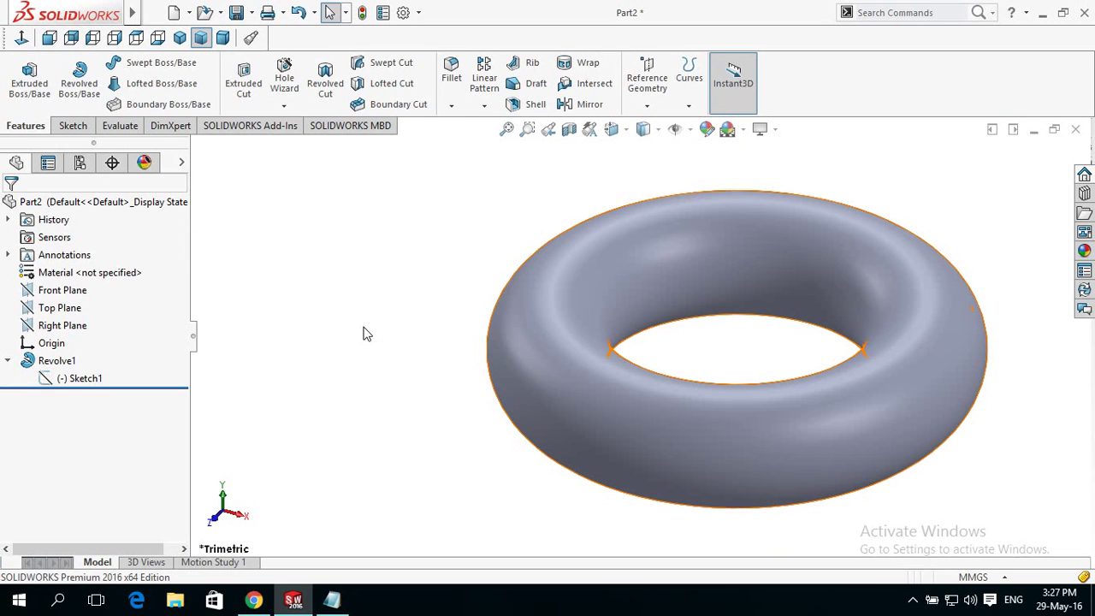
{"action": "key", "text": "z"}
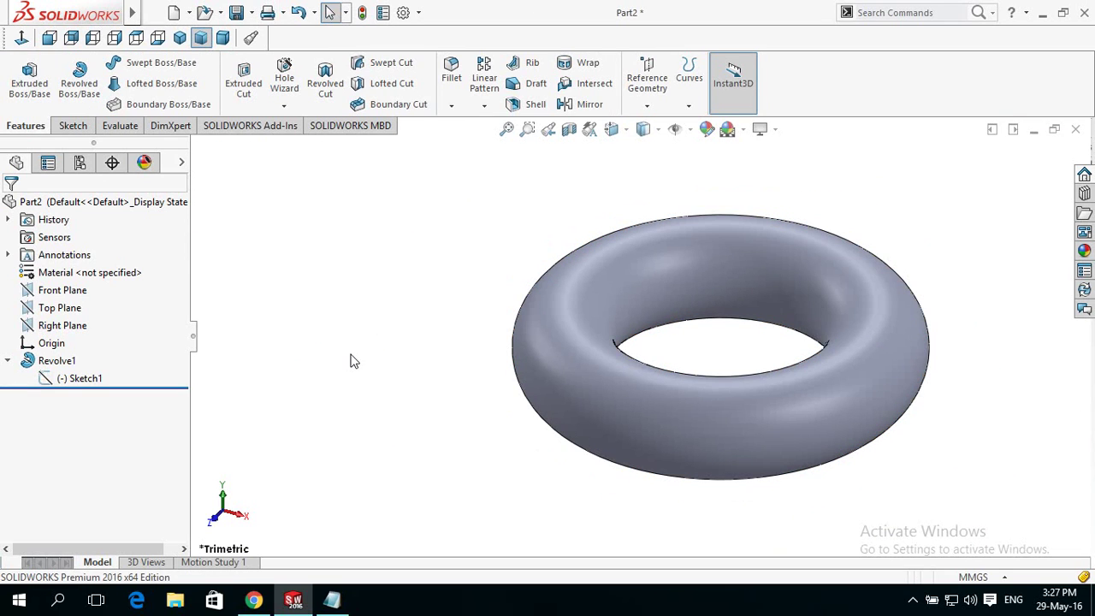
- Reopen Revolve1, accept it unchanged at Blind 360°, then bring up its context menu
{"action": "left_click", "coordinate": [38, 361]}
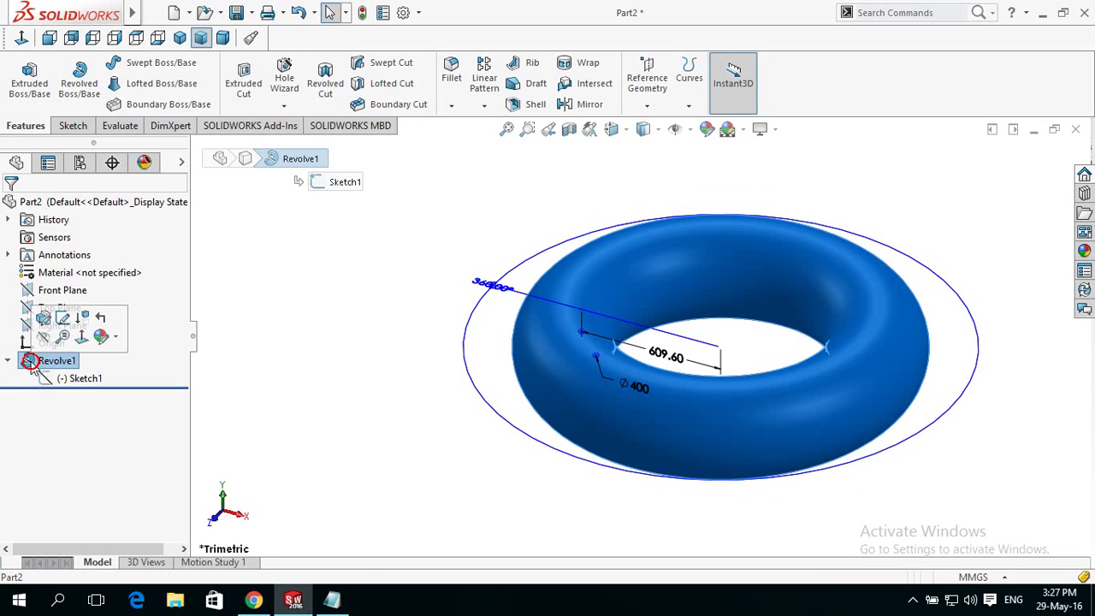
{"action": "left_click", "coordinate": [45, 317]}
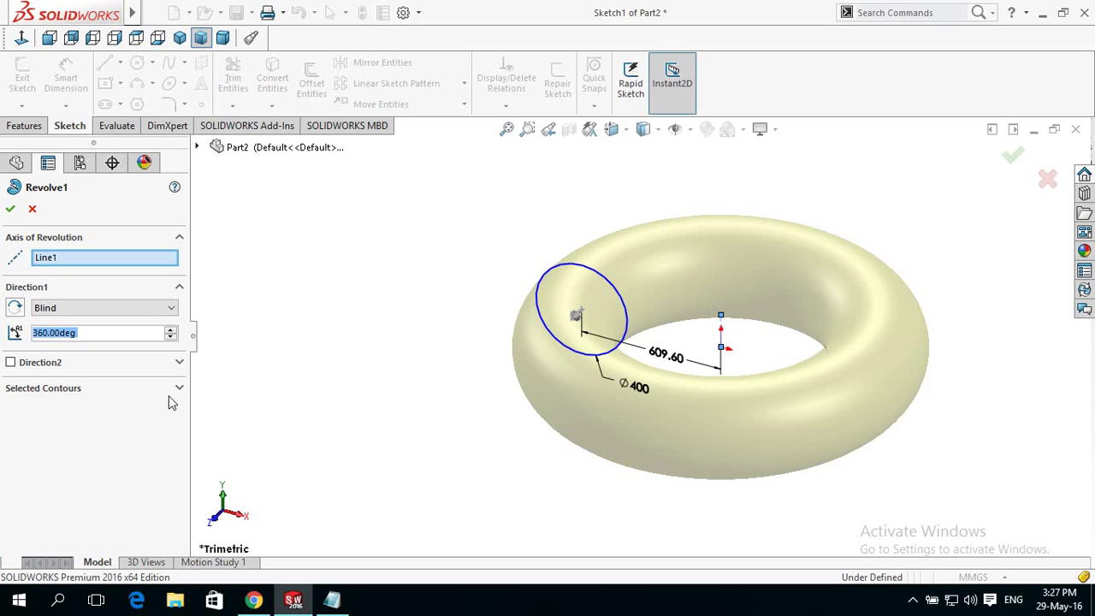
{"action": "left_click", "coordinate": [10, 209]}
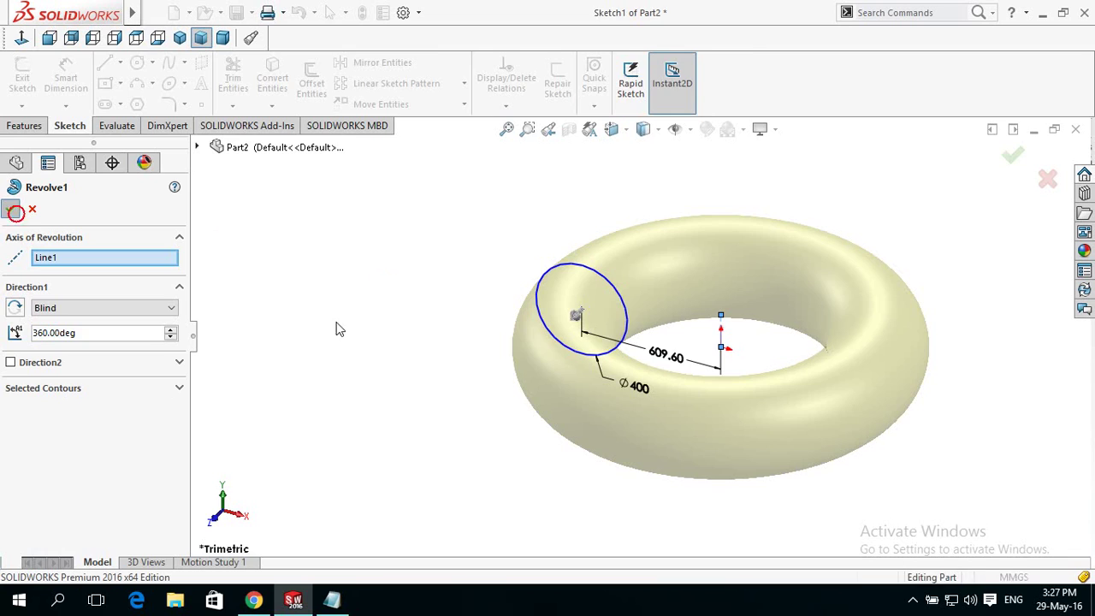
{"action": "right_click", "coordinate": [22, 363]}
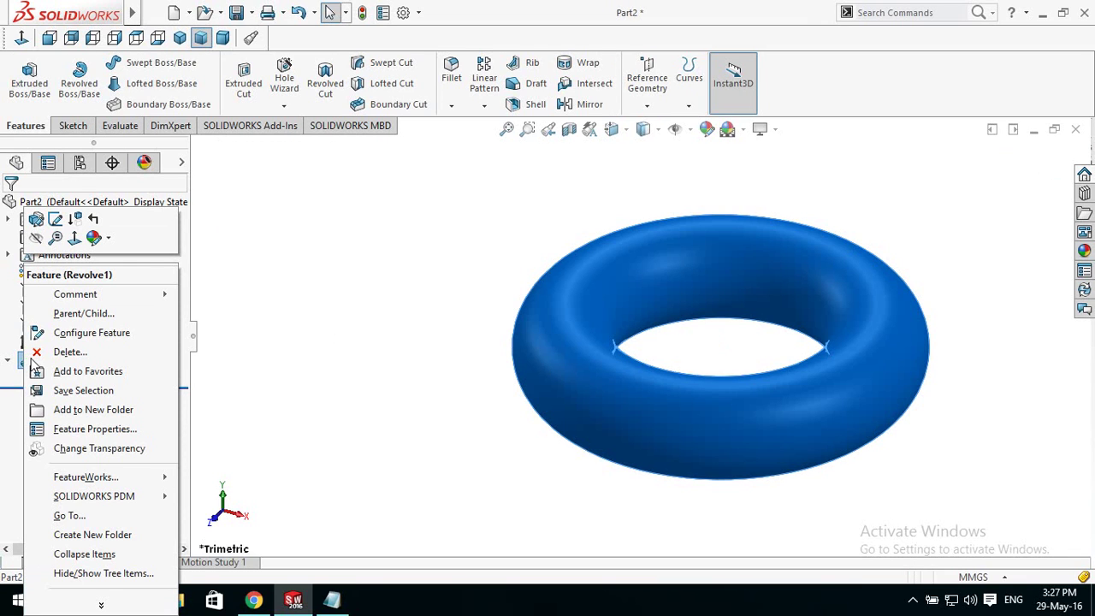
- Delete Revolve1 and revolve Sketch1 again as a 1 mm thin feature
{"action": "left_click", "coordinate": [70, 351]}
{"action": "left_click", "coordinate": [317, 356]}
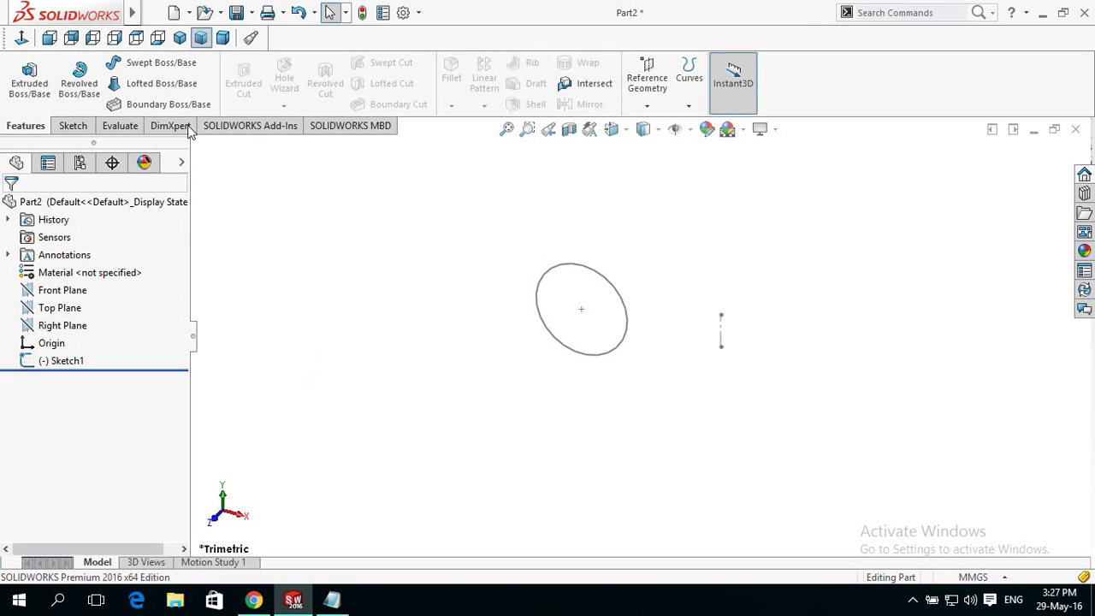
{"action": "left_click", "coordinate": [91, 82]}
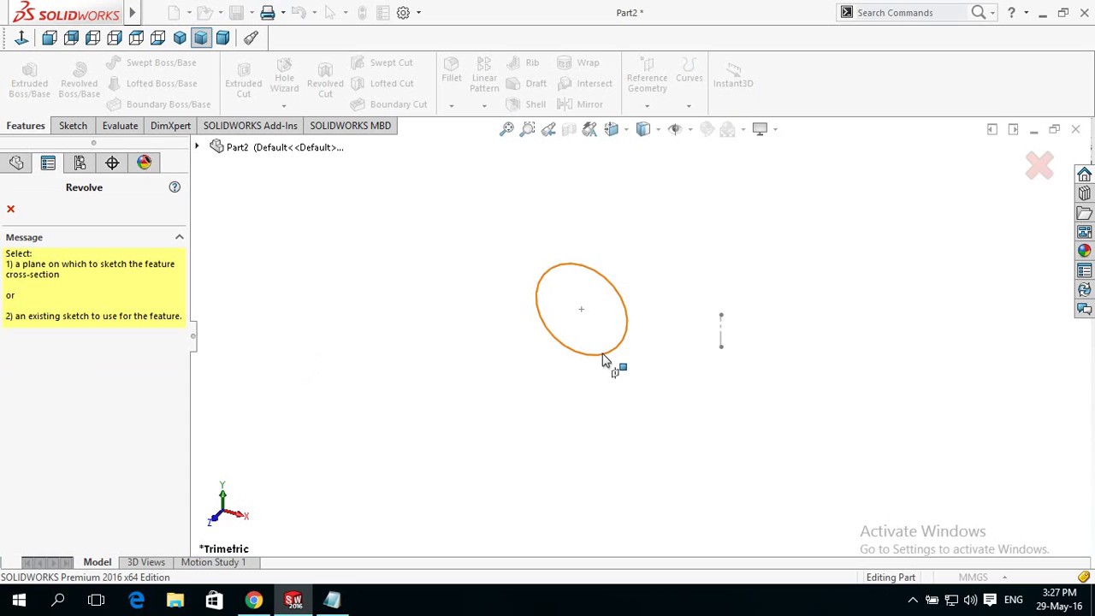
{"action": "left_click", "coordinate": [721, 341]}
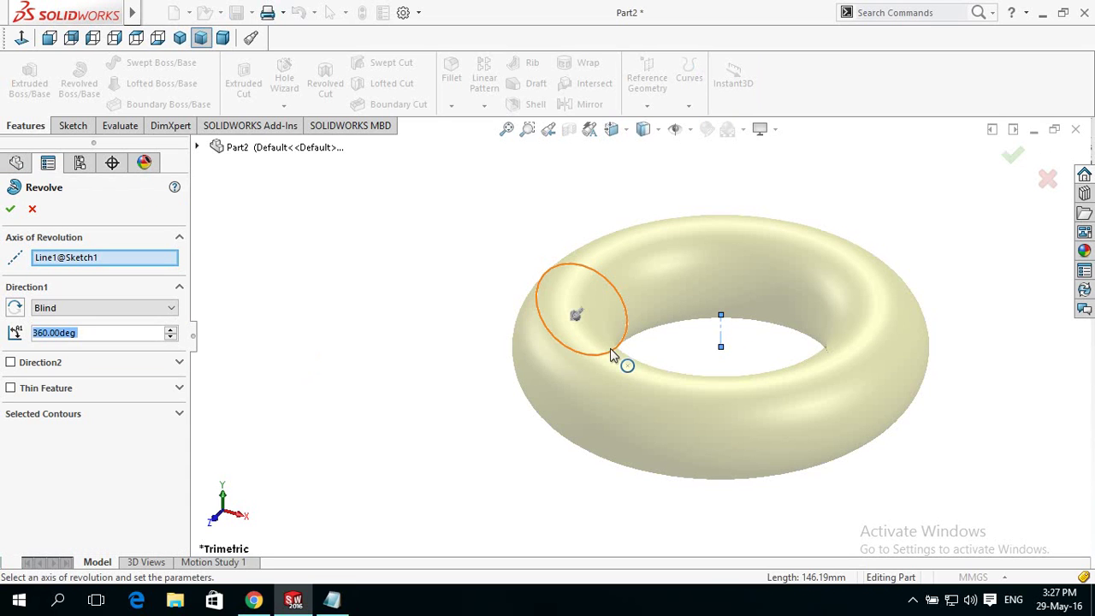
{"action": "left_click", "coordinate": [38, 387]}
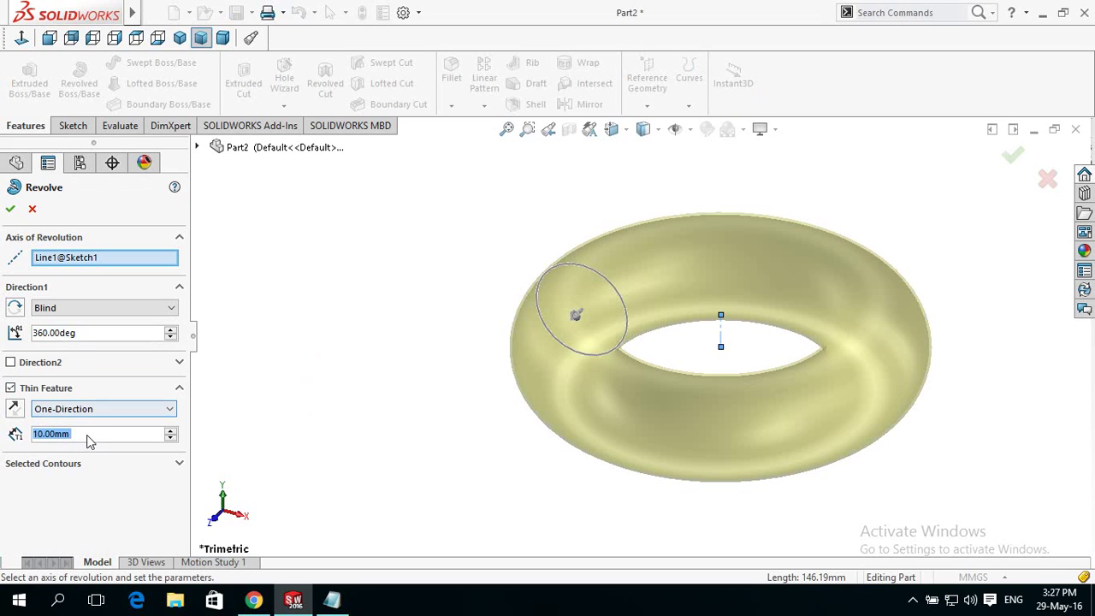
{"action": "type", "text": "1"}
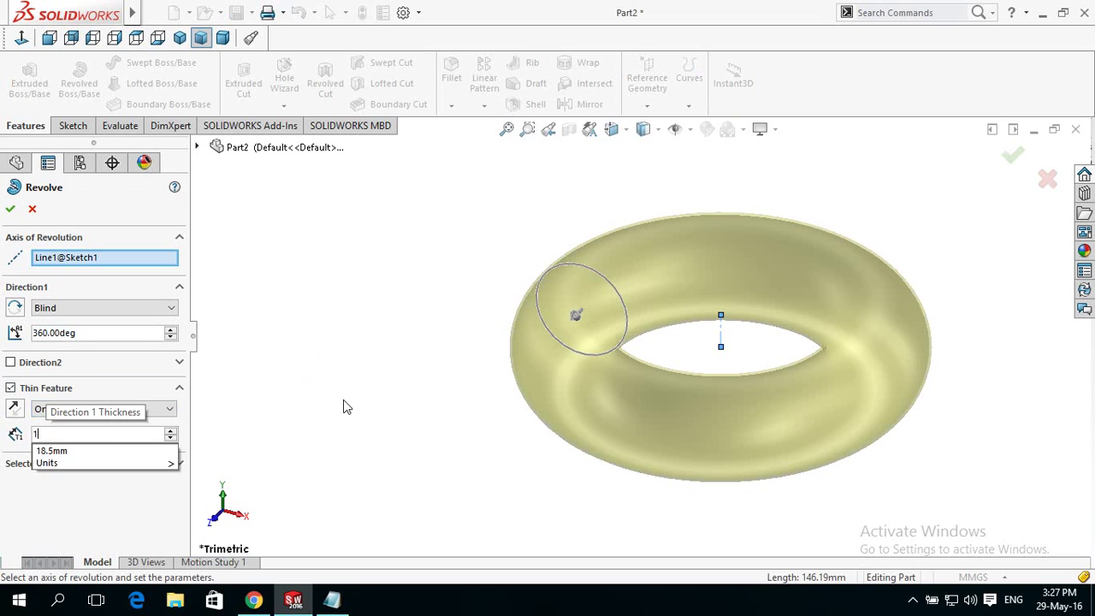
{"action": "key", "text": "Return"}
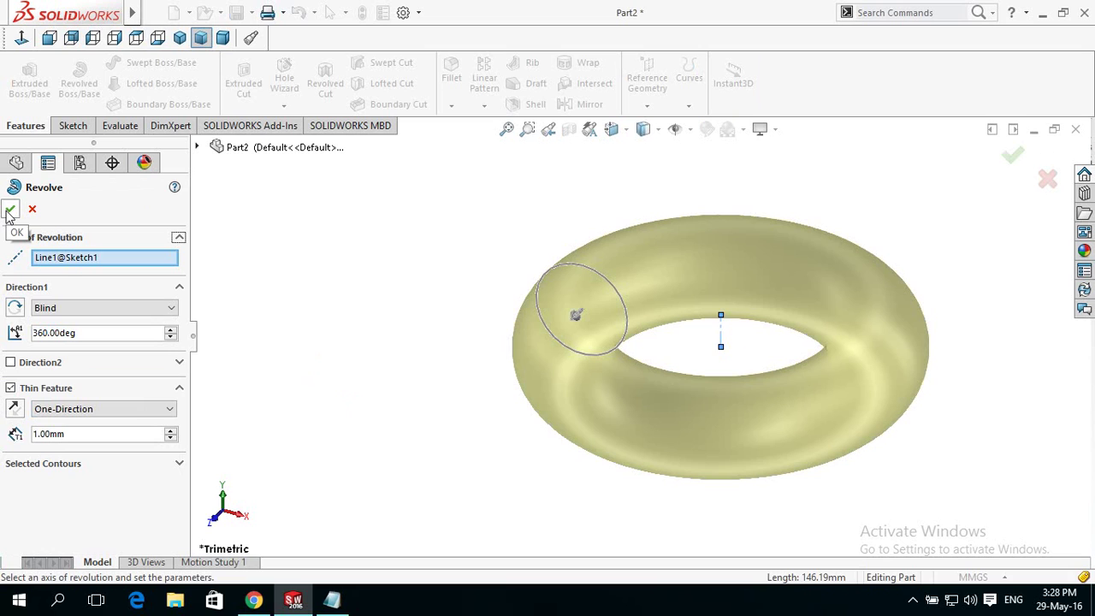
{"action": "left_click", "coordinate": [10, 211]}
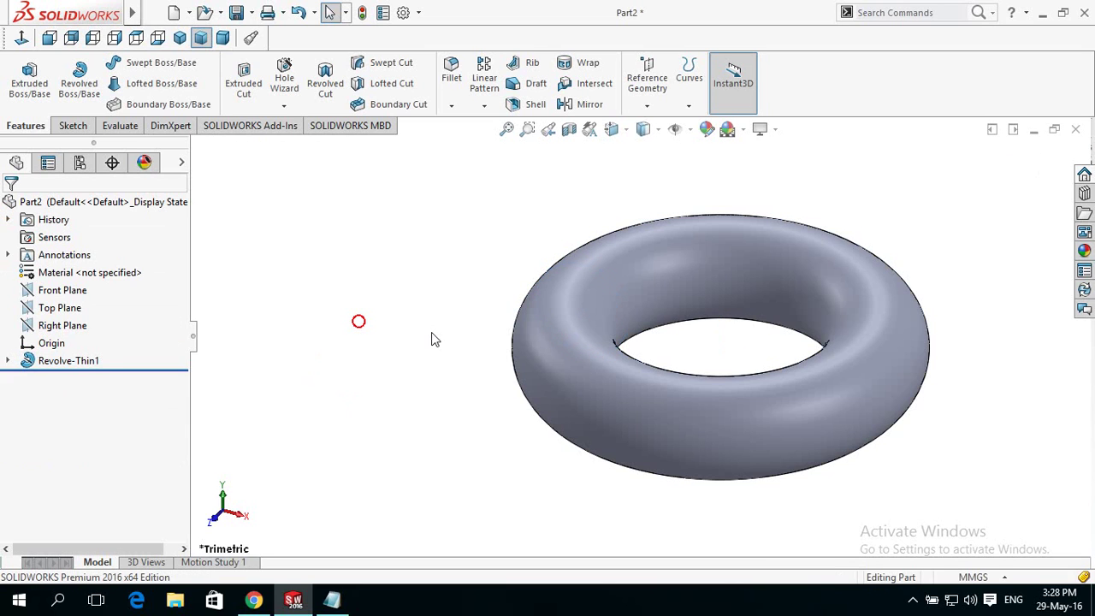
- Assign POLYURETHANE (11671) from the Rubber category as the torus material
{"action": "mouse_move", "coordinate": [432, 340]}
{"action": "middle_mouse_down"}
{"action": "mouse_move", "coordinate": [295, 389]}
{"action": "mouse_move", "coordinate": [465, 288]}
{"action": "middle_mouse_up"}
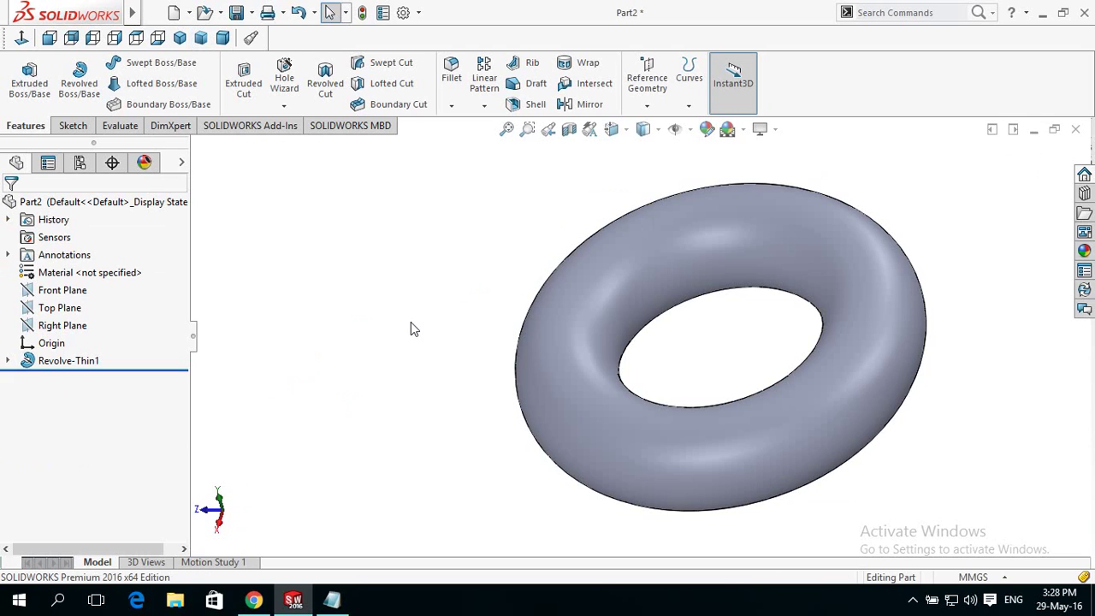
{"action": "right_click", "coordinate": [67, 272]}
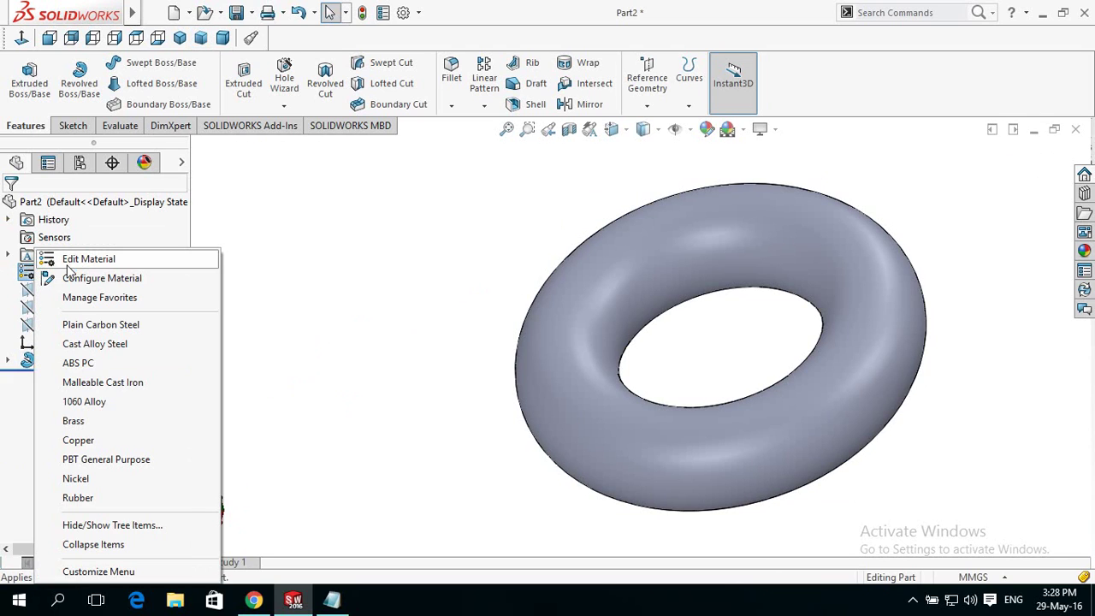
{"action": "left_click", "coordinate": [67, 262]}
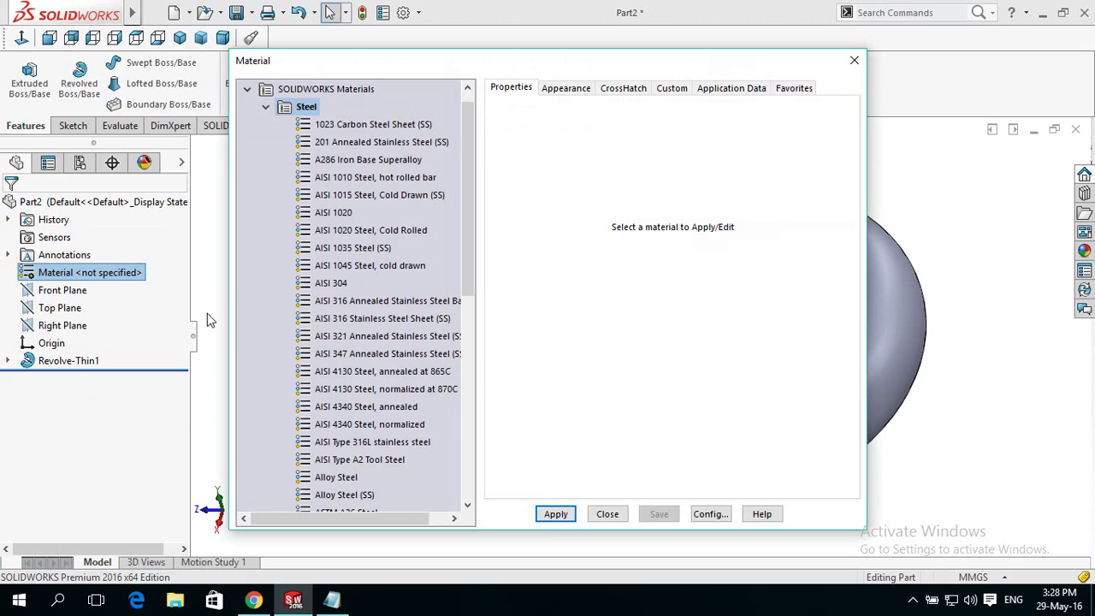
{"action": "left_click_drag", "start_coordinate": [466, 202], "coordinate": [466, 391]}
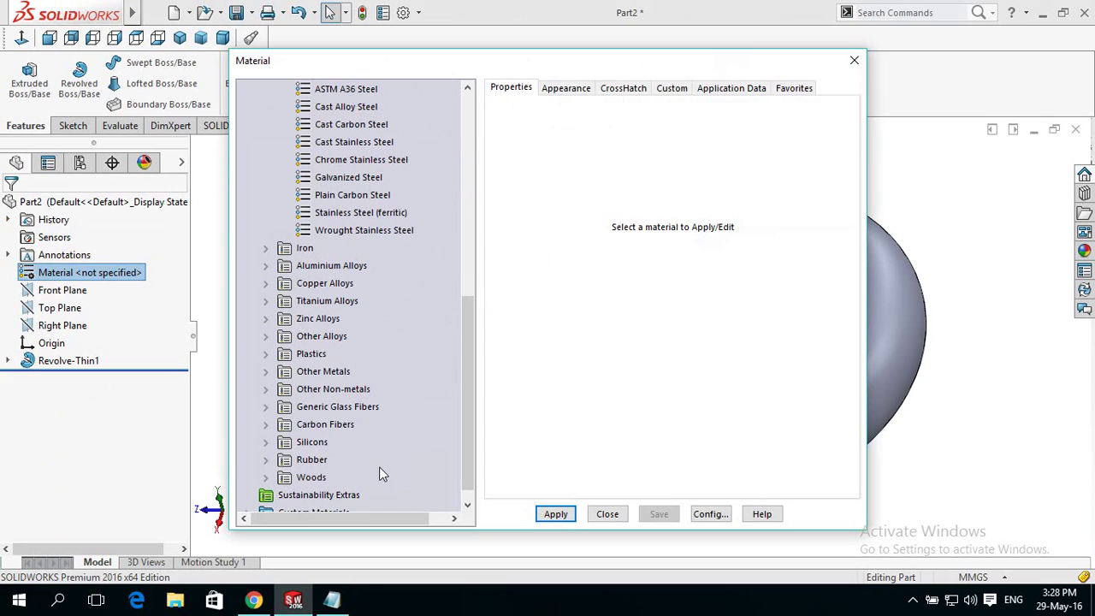
{"action": "left_click", "coordinate": [265, 460]}
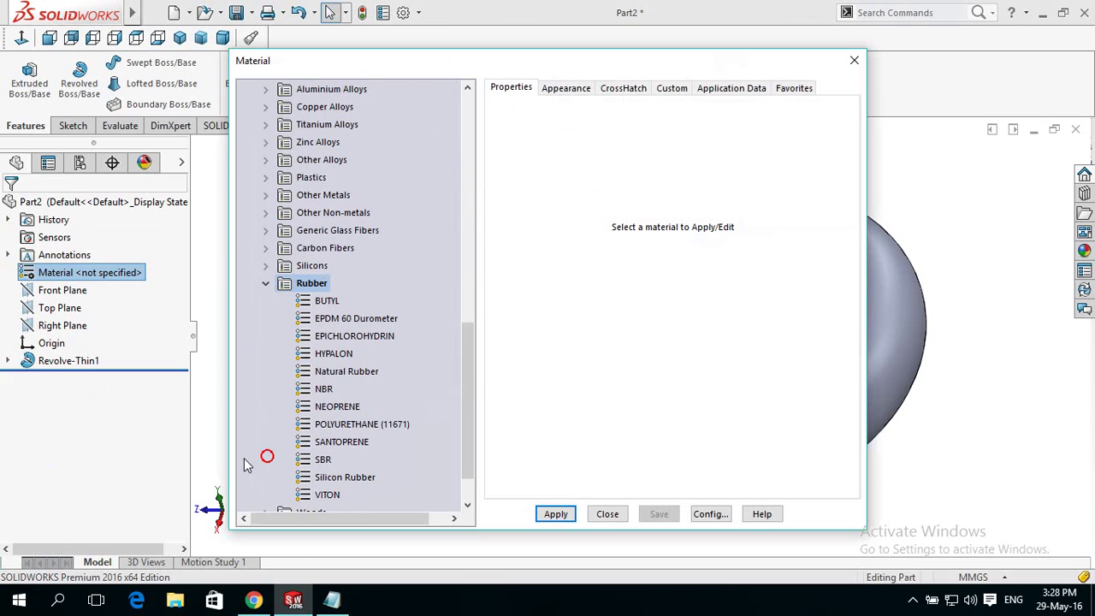
{"action": "scroll", "coordinate": [254, 377], "scroll_direction": "down", "scroll_amount": 1}
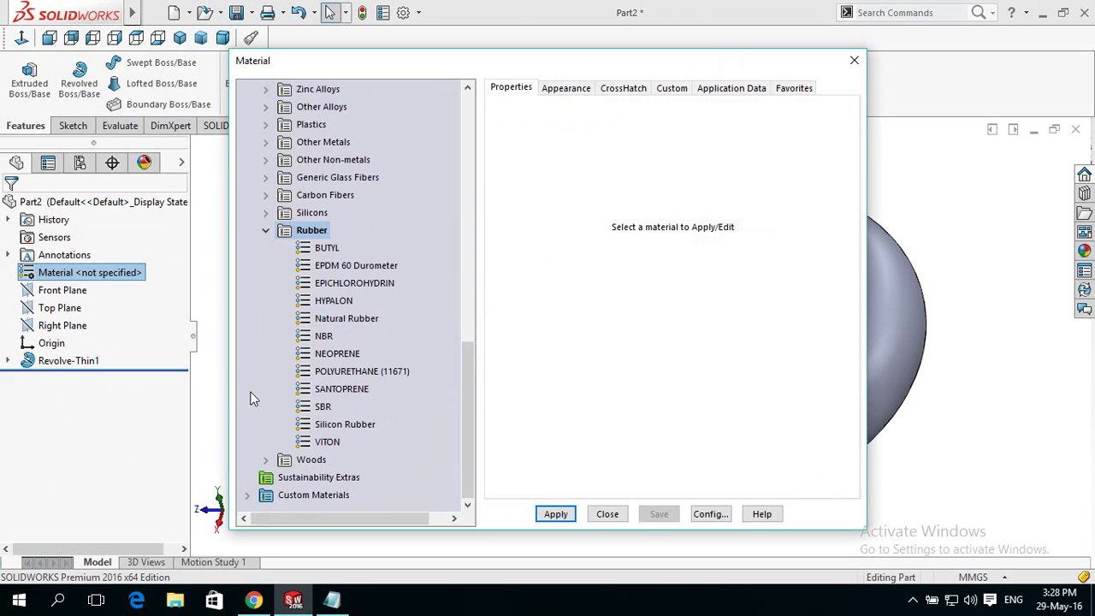
{"action": "left_click", "coordinate": [332, 373]}
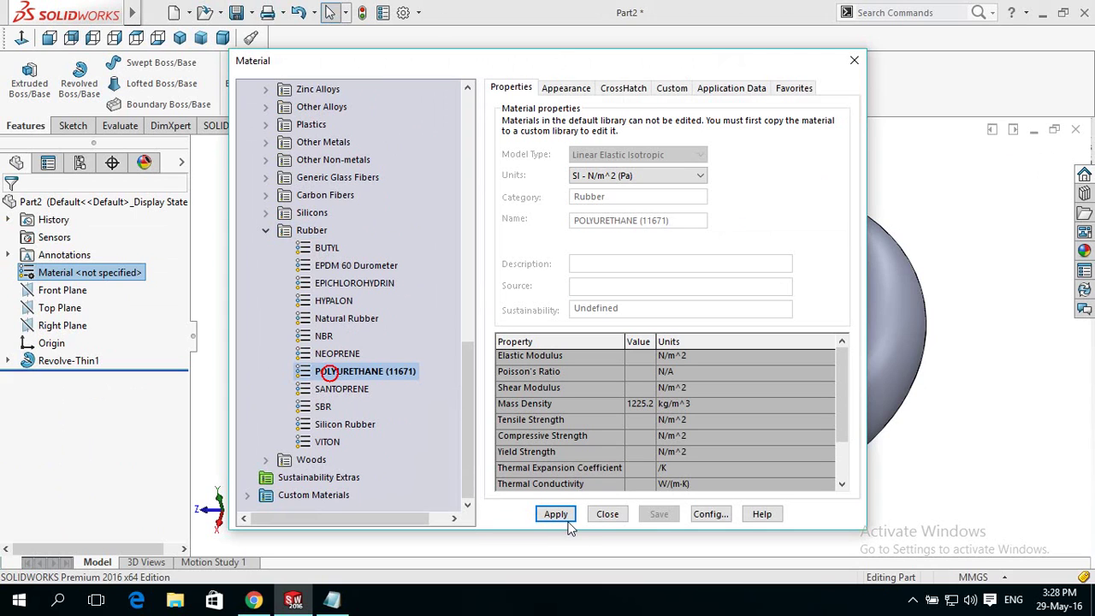
{"action": "left_click", "coordinate": [567, 518]}
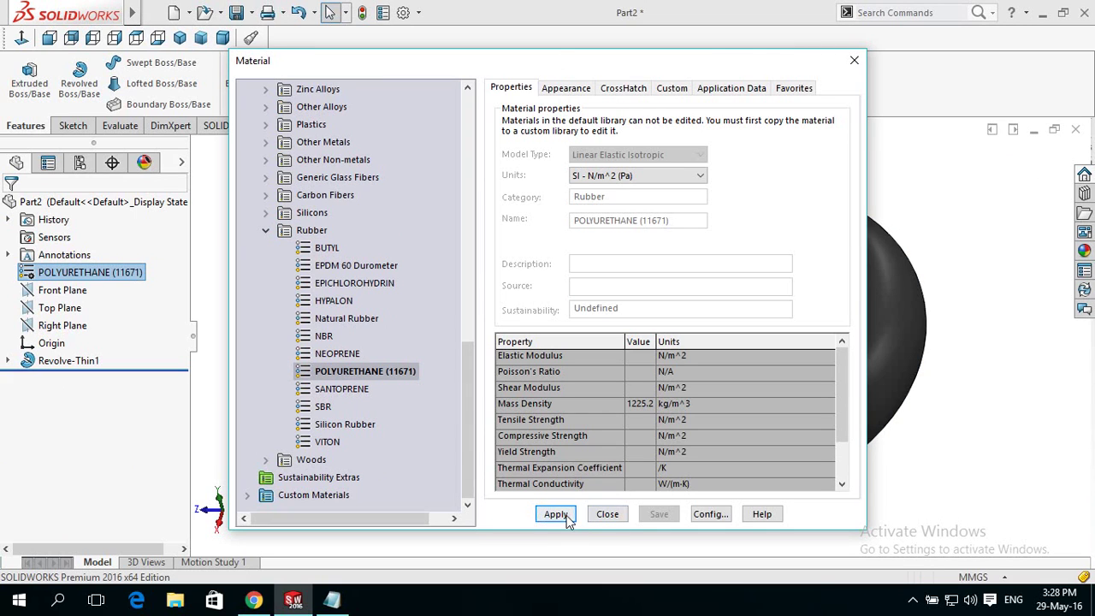
{"action": "left_click", "coordinate": [606, 515]}
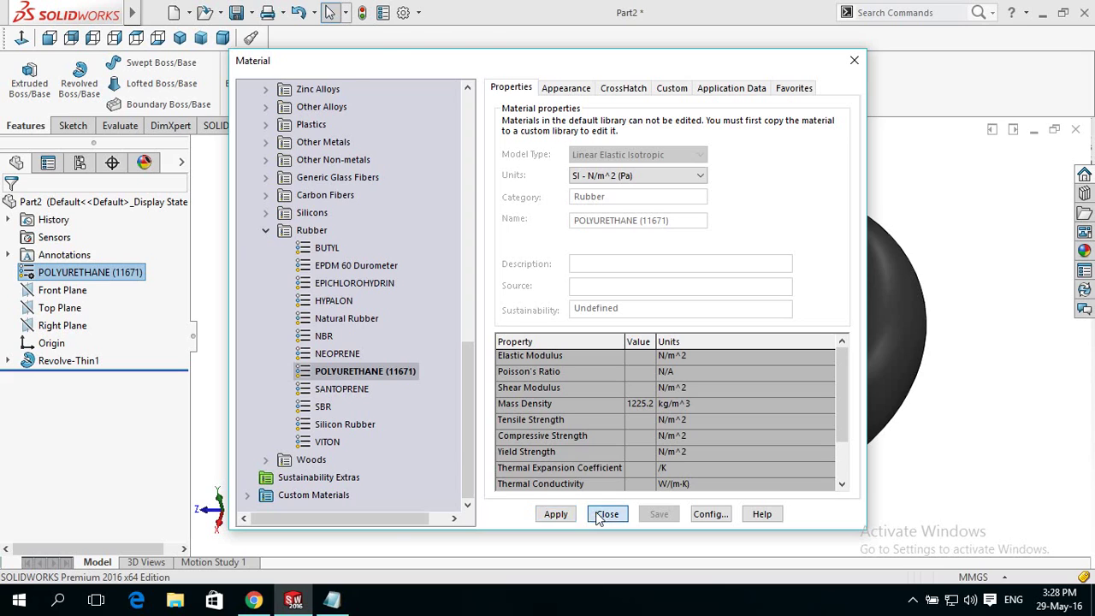
{"action": "mouse_move", "coordinate": [435, 364]}
{"action": "middle_mouse_down"}
{"action": "mouse_move", "coordinate": [527, 342]}
{"action": "mouse_move", "coordinate": [462, 469]}
{"action": "middle_mouse_up"}
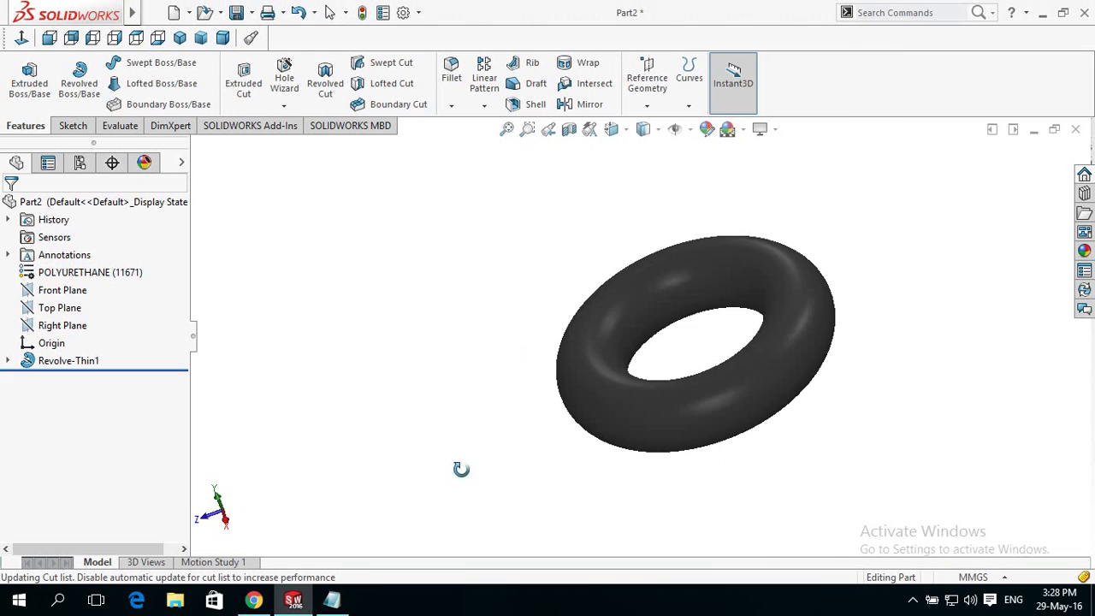
- Try a model break view on the Default configuration, then cancel it to keep the torus whole
{"action": "left_click", "coordinate": [80, 162]}
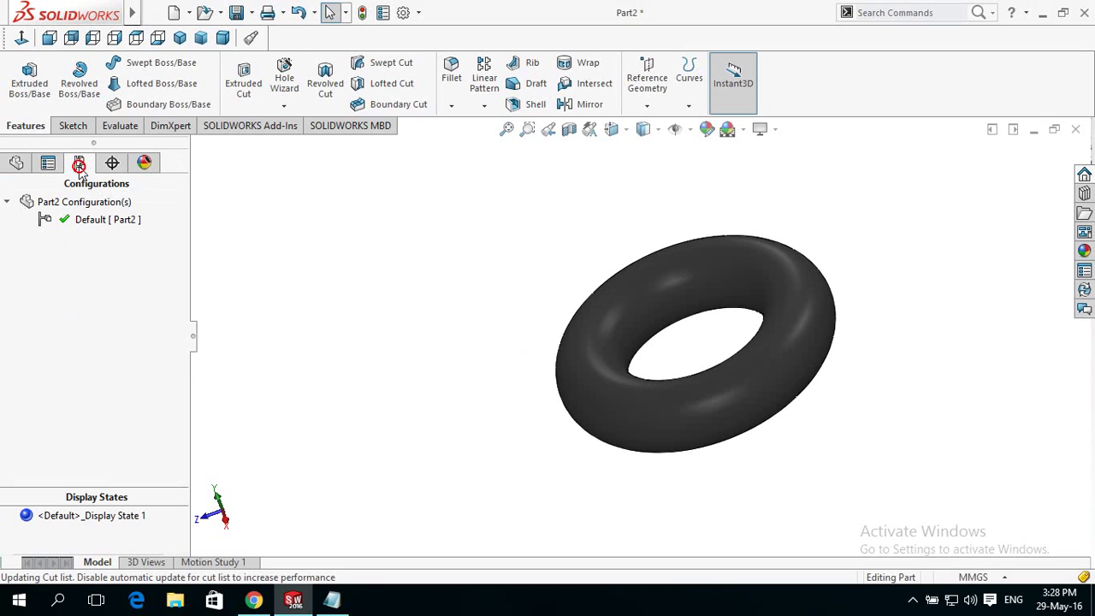
{"action": "right_click", "coordinate": [48, 221]}
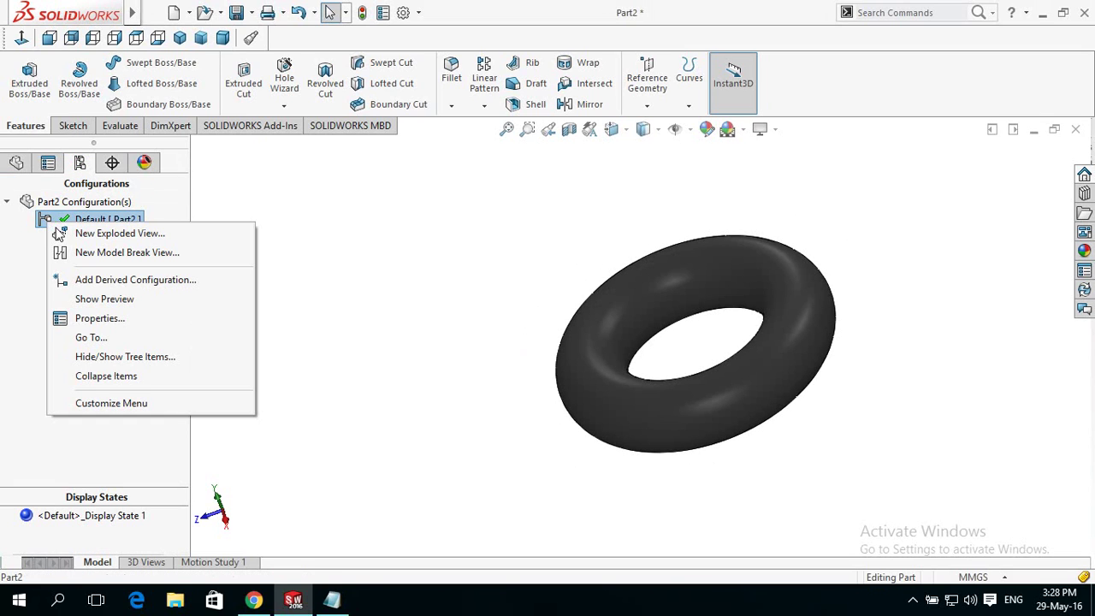
{"action": "left_click", "coordinate": [162, 254]}
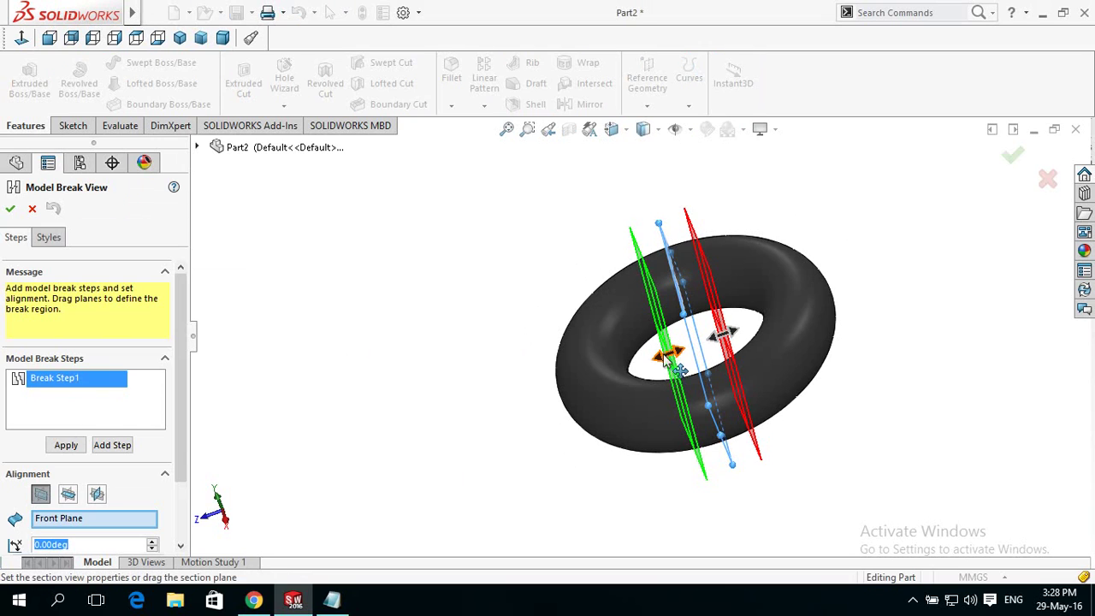
{"action": "mouse_move", "coordinate": [667, 360]}
{"action": "left_mouse_down"}
{"action": "mouse_move", "coordinate": [611, 367]}
{"action": "mouse_move", "coordinate": [596, 382]}
{"action": "mouse_move", "coordinate": [631, 365]}
{"action": "left_mouse_up"}
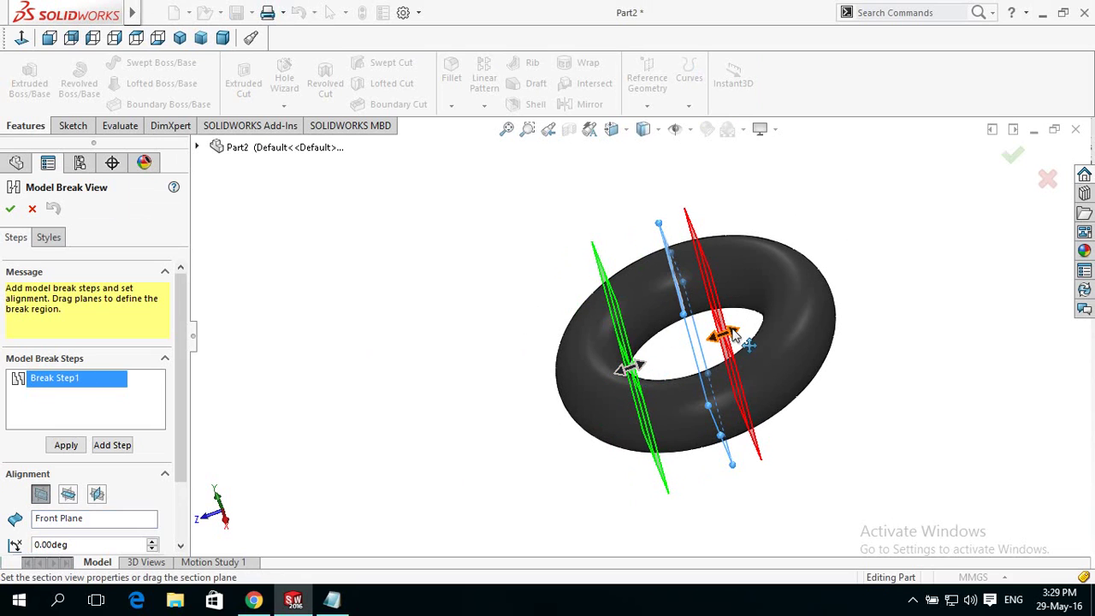
{"action": "mouse_move", "coordinate": [733, 334]}
{"action": "left_mouse_down"}
{"action": "mouse_move", "coordinate": [692, 344]}
{"action": "mouse_move", "coordinate": [916, 300]}
{"action": "mouse_move", "coordinate": [884, 276]}
{"action": "left_mouse_up"}
{"action": "scroll", "coordinate": [184, 425], "scroll_direction": "down", "scroll_amount": 1}
{"action": "scroll", "coordinate": [184, 425], "scroll_direction": "down", "scroll_amount": 2}
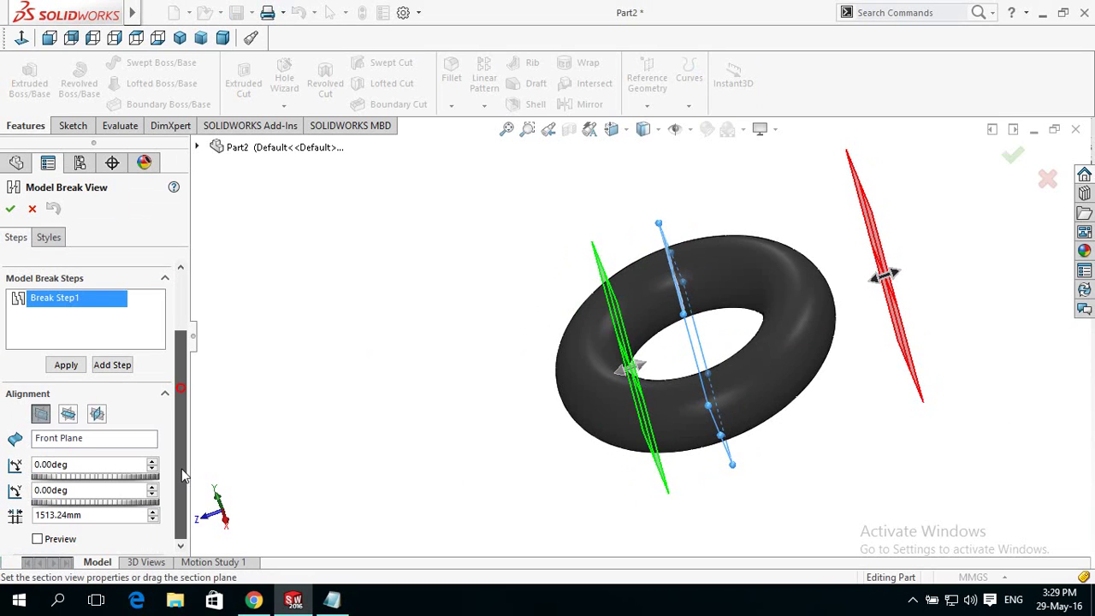
{"action": "left_click", "coordinate": [66, 365]}
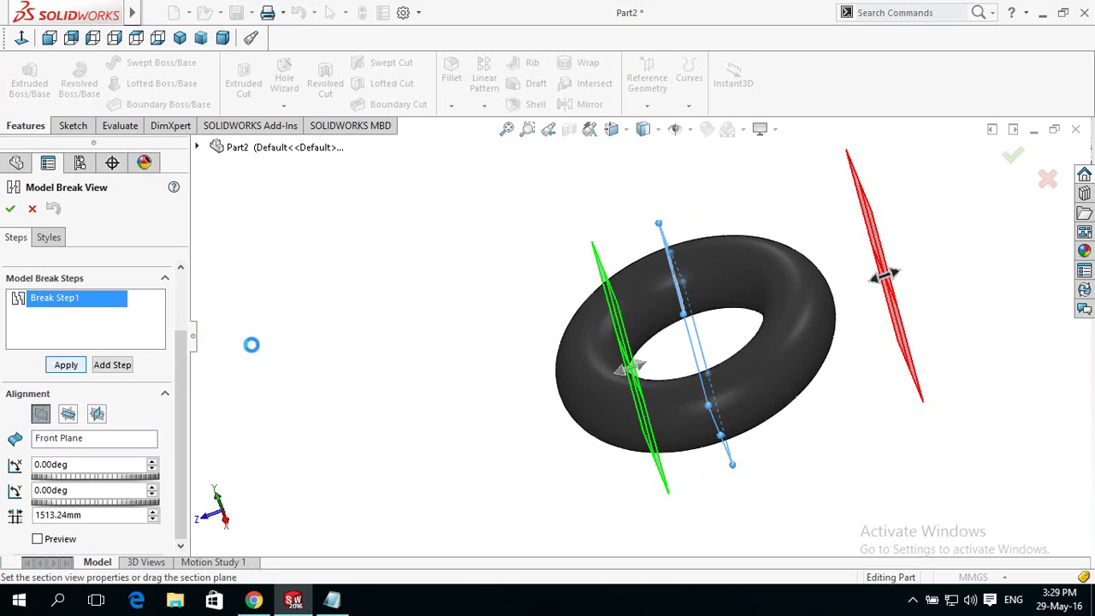
{"action": "mouse_move", "coordinate": [397, 334]}
{"action": "middle_mouse_down"}
{"action": "mouse_move", "coordinate": [463, 310]}
{"action": "mouse_move", "coordinate": [354, 354]}
{"action": "mouse_move", "coordinate": [459, 325]}
{"action": "mouse_move", "coordinate": [76, 379]}
{"action": "middle_mouse_up"}
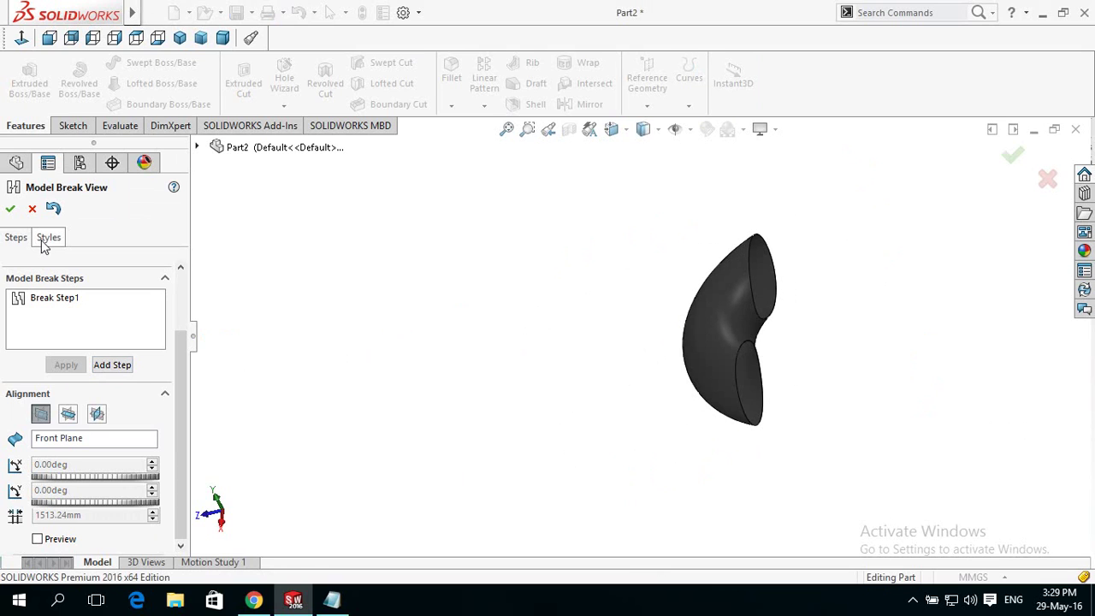
{"action": "left_click", "coordinate": [40, 211]}
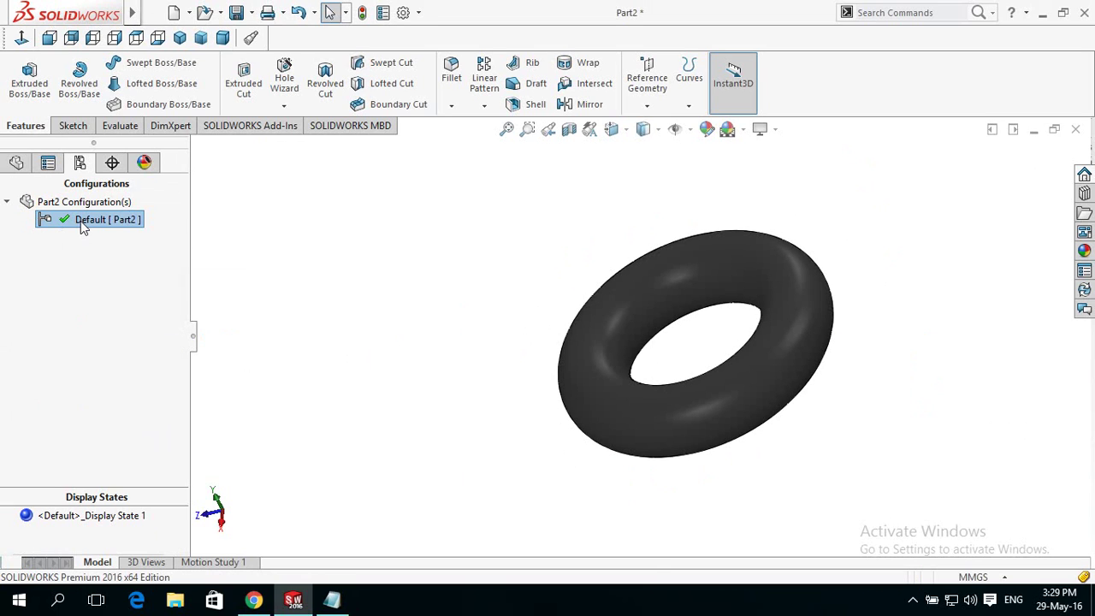
- Create a previewed model break on Default with break planes 969.24 mm apart across the torus
{"action": "right_click", "coordinate": [80, 220]}
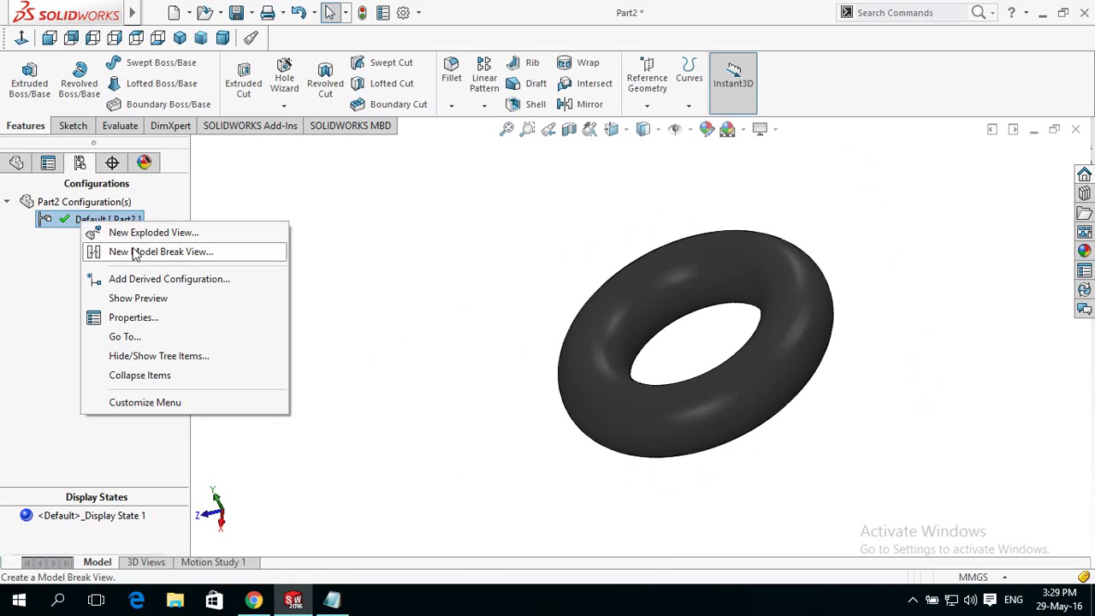
{"action": "left_click", "coordinate": [289, 379]}
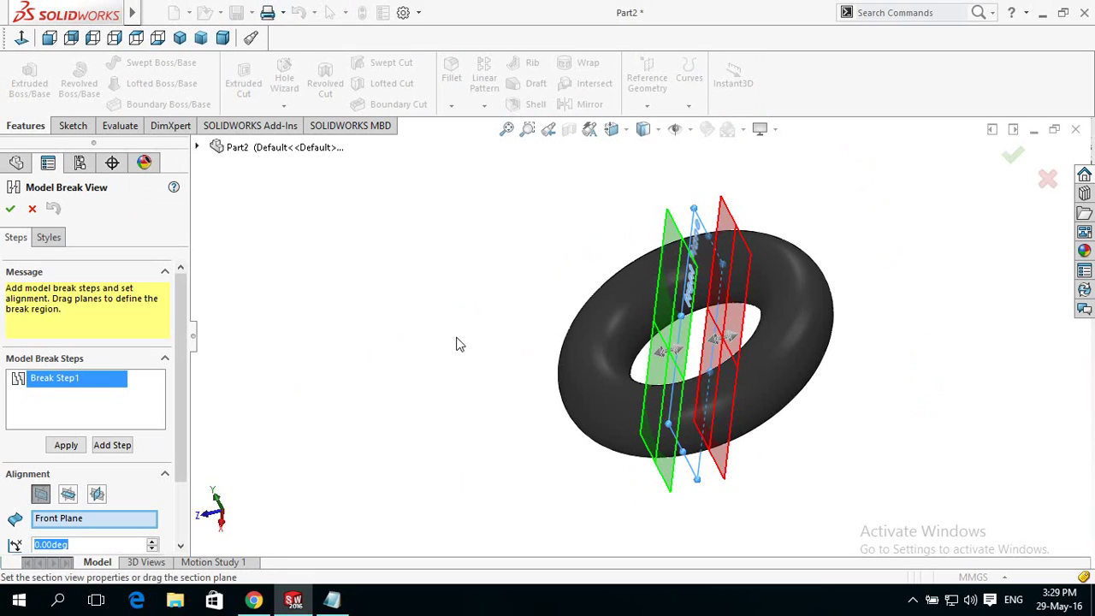
{"action": "scroll", "coordinate": [129, 384], "scroll_direction": "down", "scroll_amount": 3}
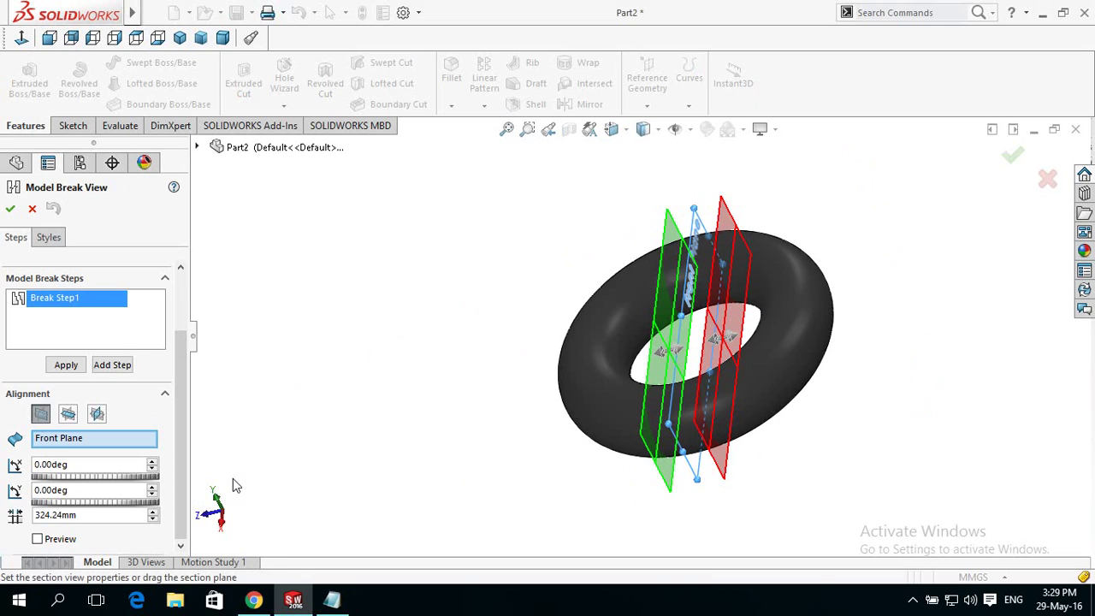
{"action": "left_click", "coordinate": [38, 539]}
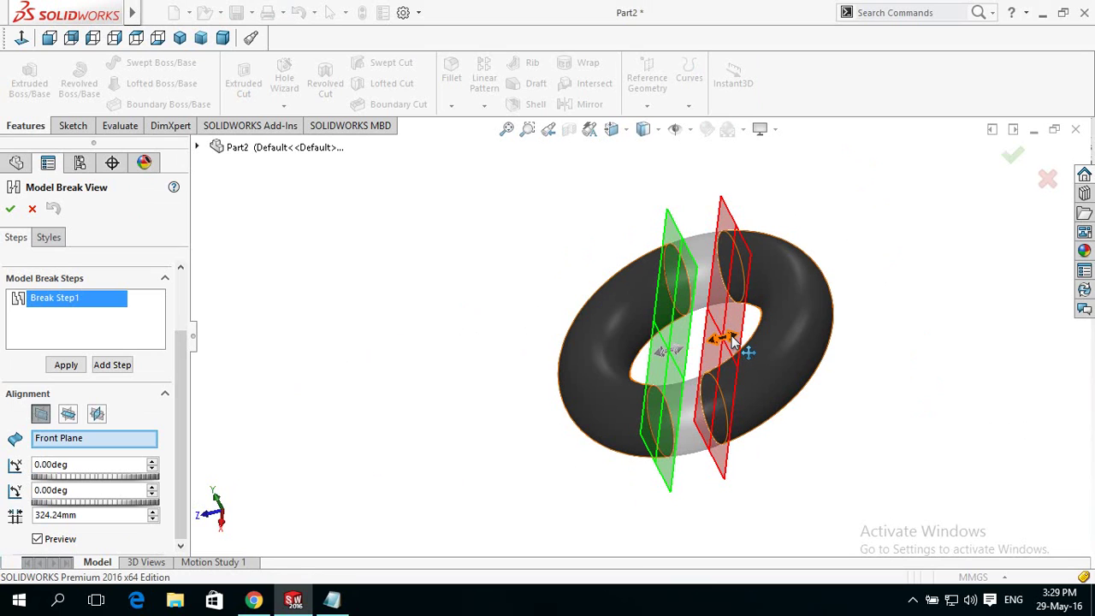
{"action": "left_click_drag", "start_coordinate": [733, 341], "coordinate": [701, 347]}
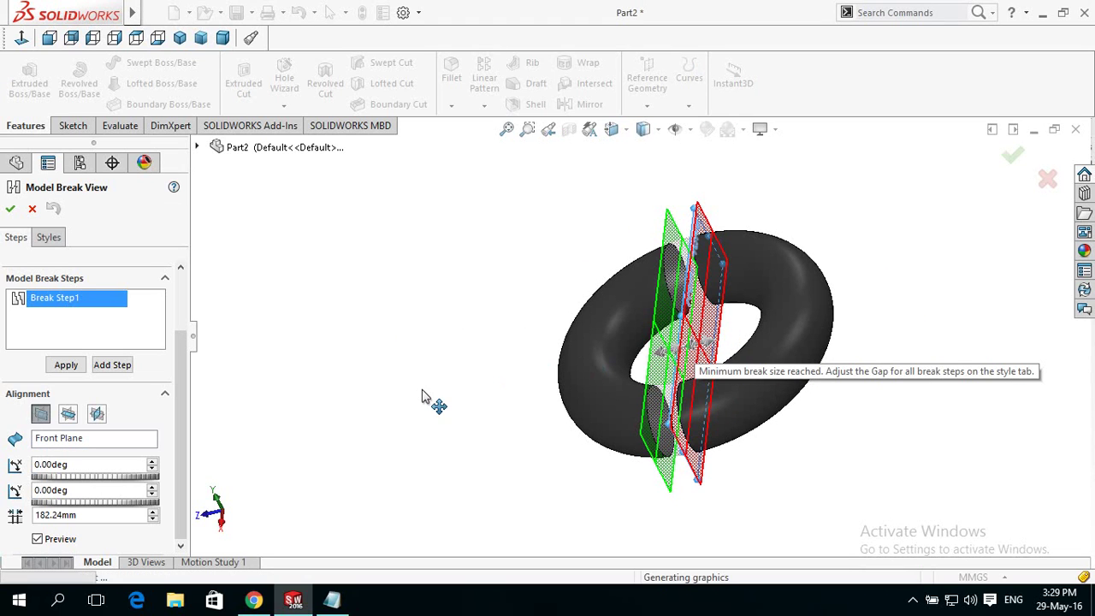
{"action": "mouse_move", "coordinate": [422, 396]}
{"action": "middle_mouse_down"}
{"action": "mouse_move", "coordinate": [493, 379]}
{"action": "mouse_move", "coordinate": [436, 357]}
{"action": "middle_mouse_up"}
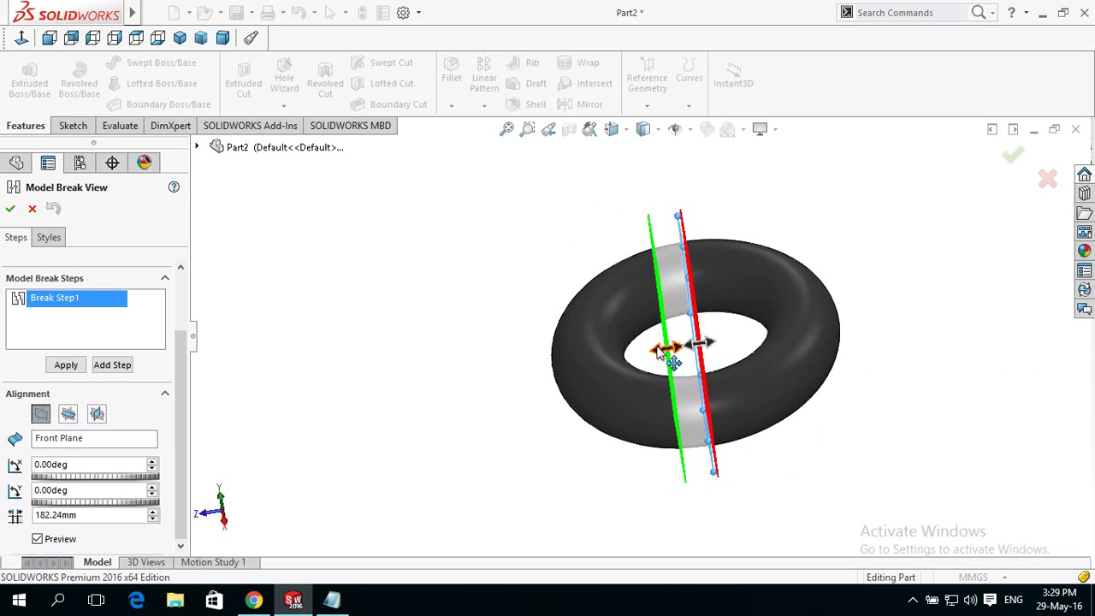
{"action": "left_click_drag", "start_coordinate": [659, 352], "coordinate": [529, 377]}
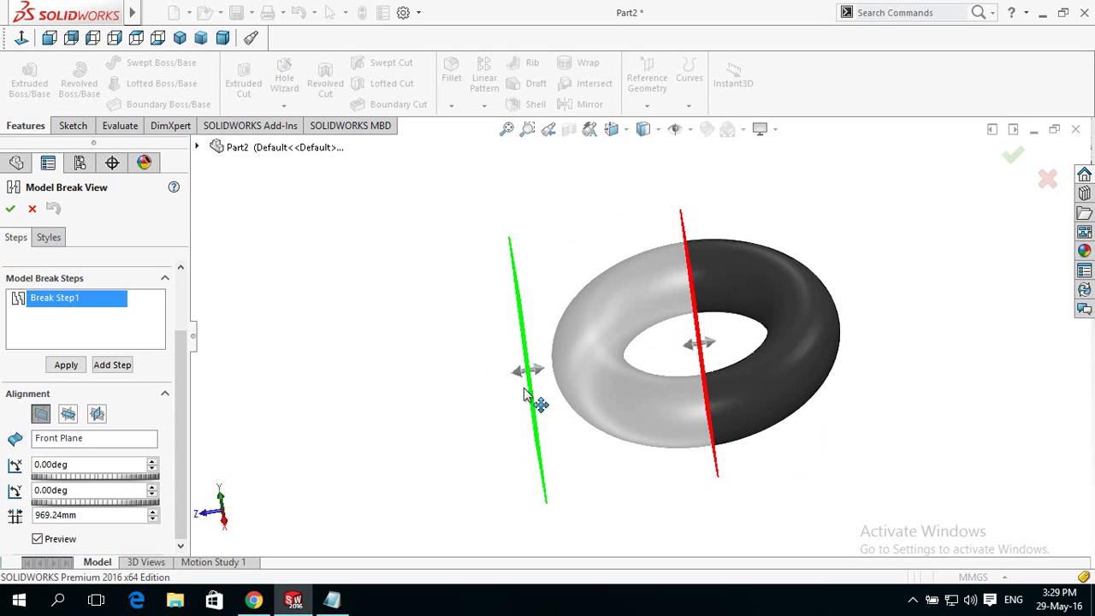
- Confirm Model Break View1, toggle it off and on to check, then show the 'Thanks for Watching' note
{"action": "left_click", "coordinate": [7, 210]}
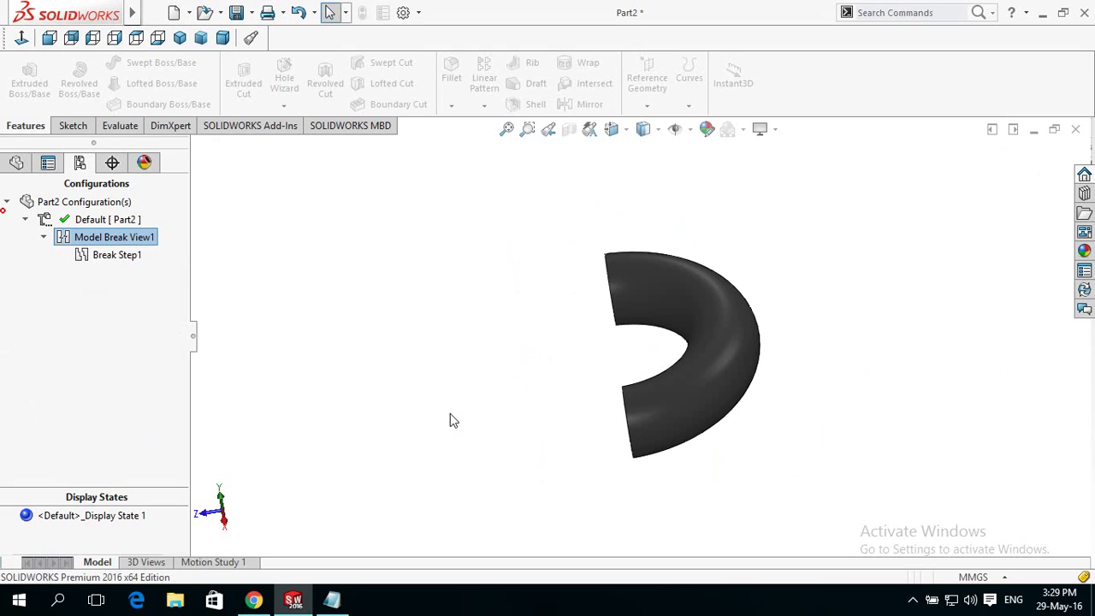
{"action": "mouse_move", "coordinate": [434, 385]}
{"action": "middle_mouse_down"}
{"action": "mouse_move", "coordinate": [515, 450]}
{"action": "mouse_move", "coordinate": [484, 439]}
{"action": "middle_mouse_up"}
{"action": "left_click", "coordinate": [86, 258]}
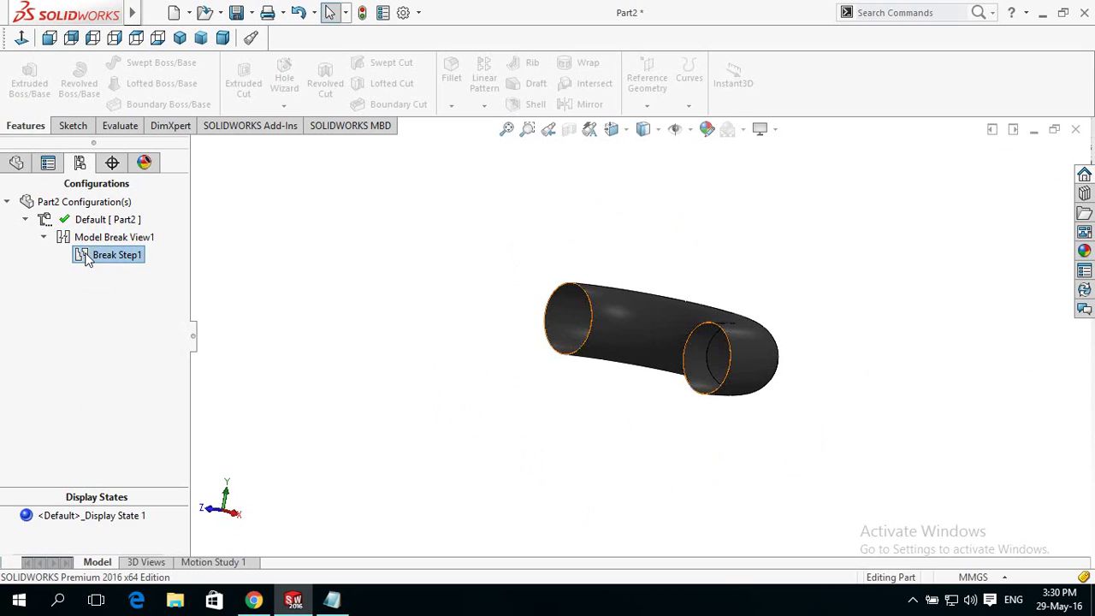
{"action": "double_click", "coordinate": [62, 241]}
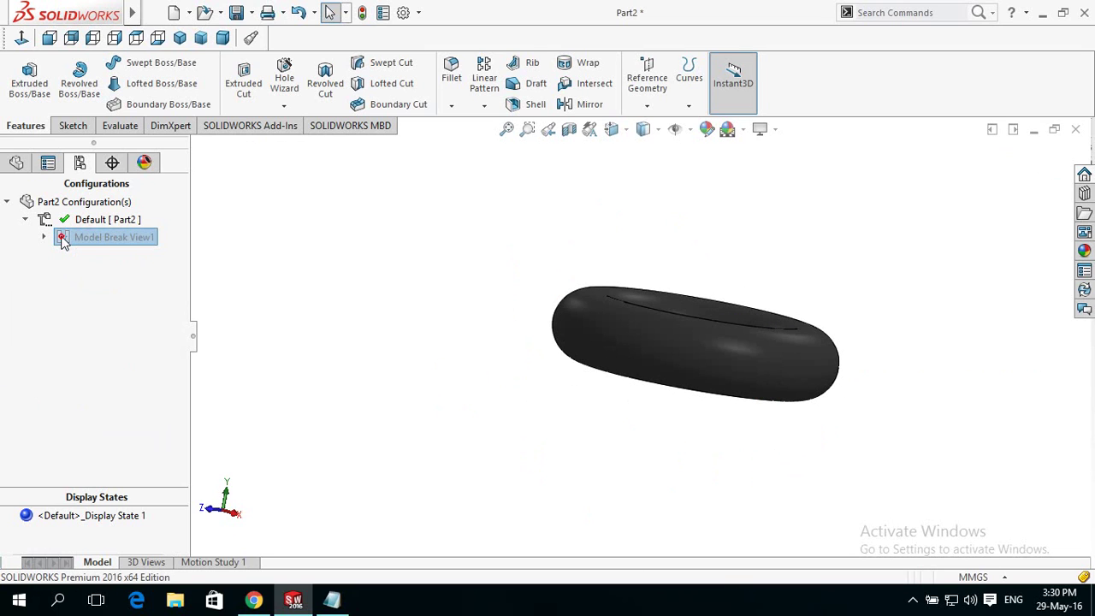
{"action": "double_click", "coordinate": [61, 241]}
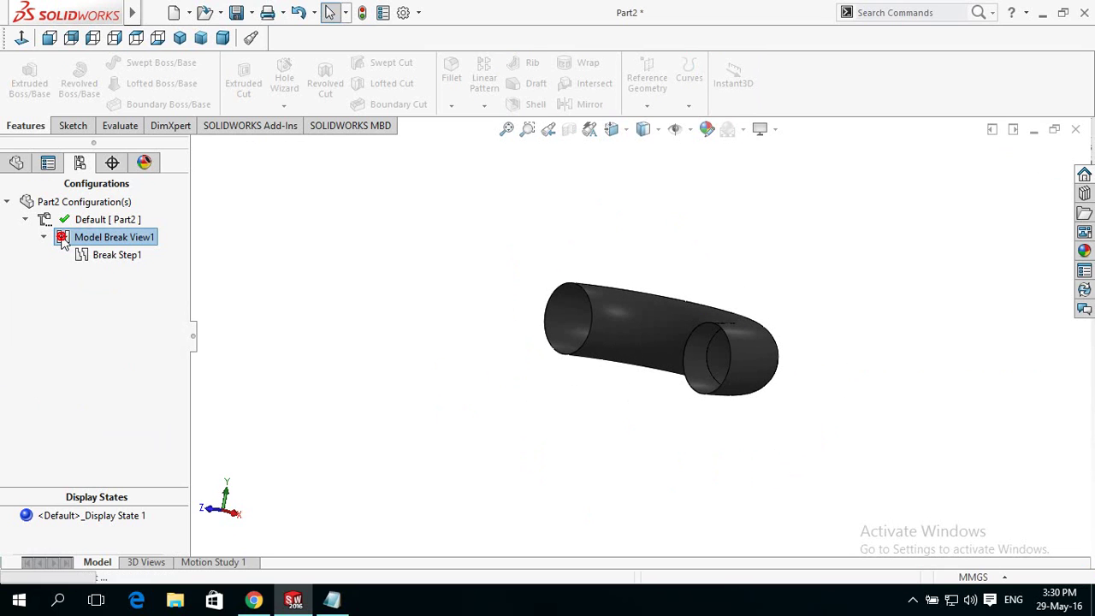
{"action": "double_click", "coordinate": [61, 241]}
{"action": "double_click", "coordinate": [61, 241]}
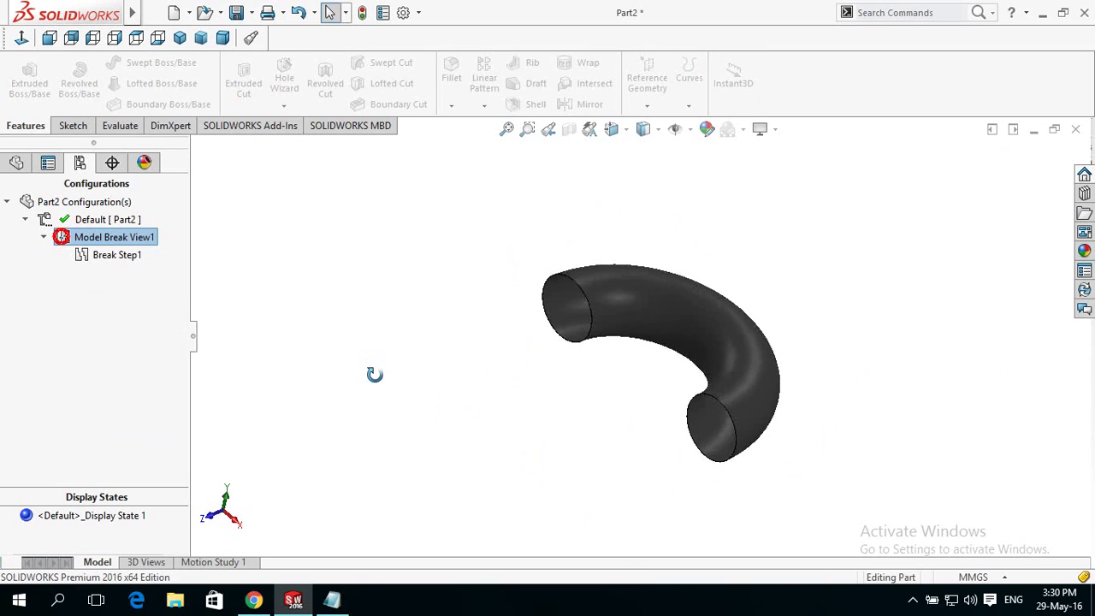
{"action": "left_click", "coordinate": [332, 598]}
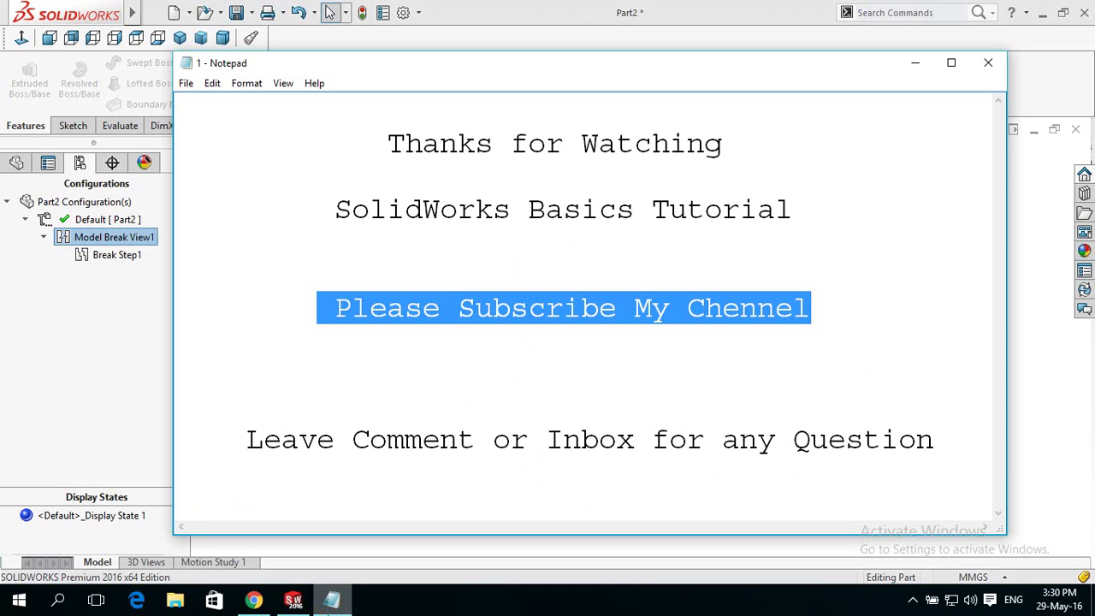